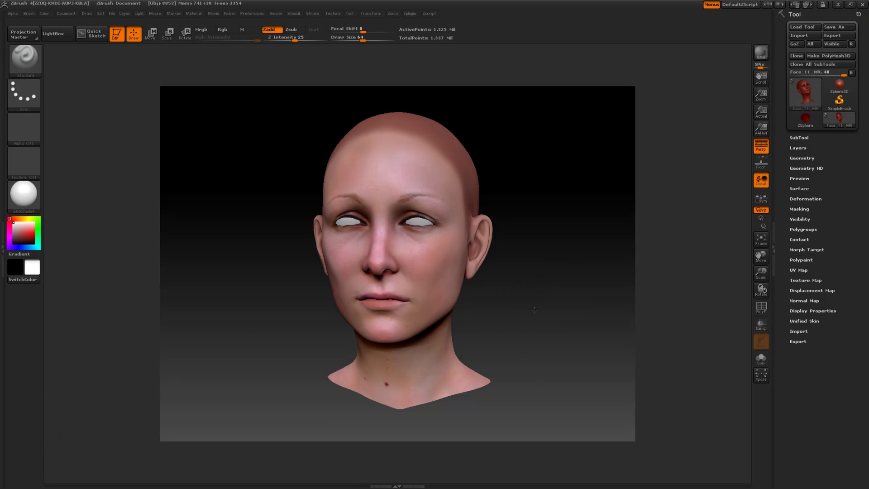
Step: Switch the head to its lowest subdivision level and reconstruct one lower subdivision level below it
{"action": "mouse_move", "coordinate": [534, 309]}
{"action": "left_mouse_down"}
{"action": "mouse_move", "coordinate": [550, 304]}
{"action": "mouse_move", "coordinate": [511, 307]}
{"action": "mouse_move", "coordinate": [524, 301]}
{"action": "left_mouse_up"}
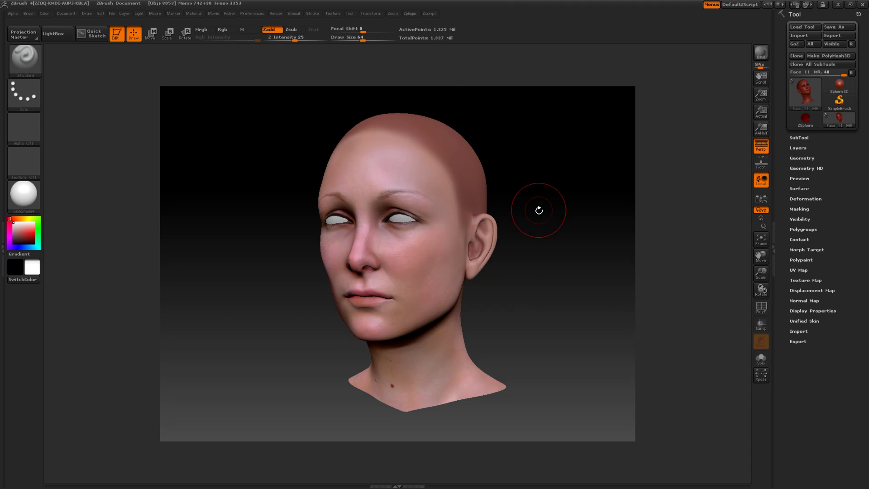
{"action": "key", "text": "shift"}
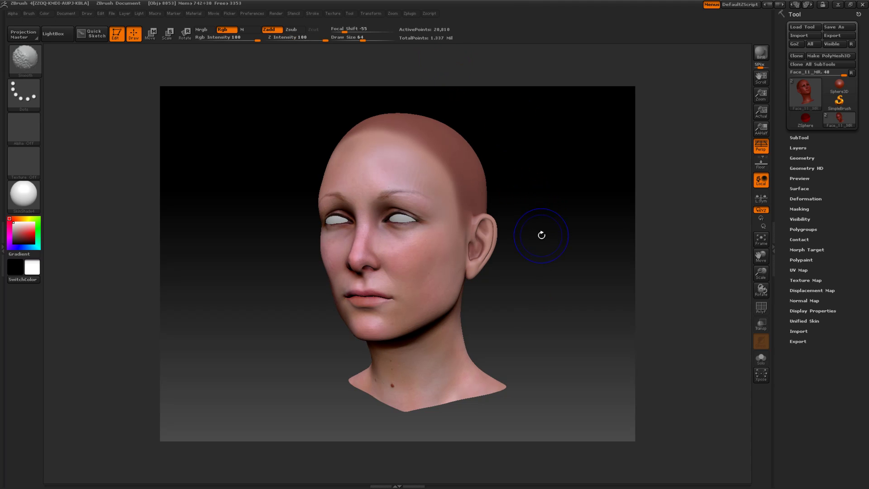
{"action": "key", "text": "shift+d"}
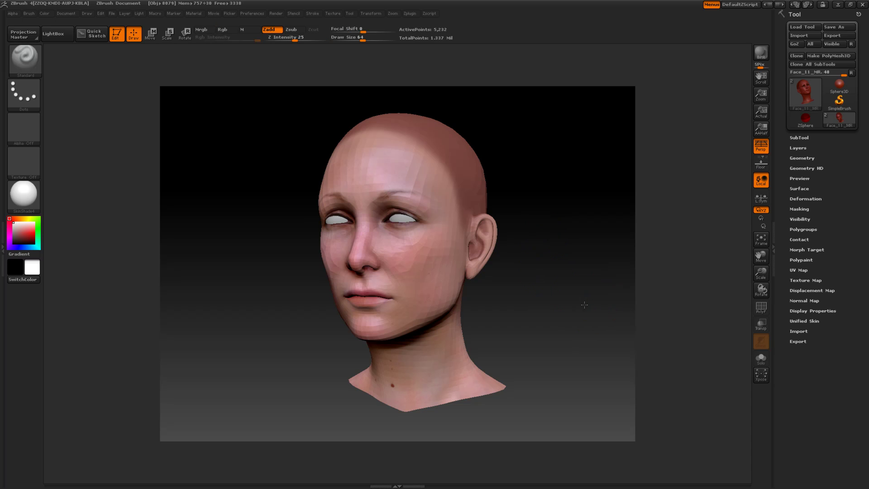
{"action": "left_click_drag", "start_coordinate": [589, 303], "coordinate": [799, 199]}
{"action": "left_click", "coordinate": [799, 138]}
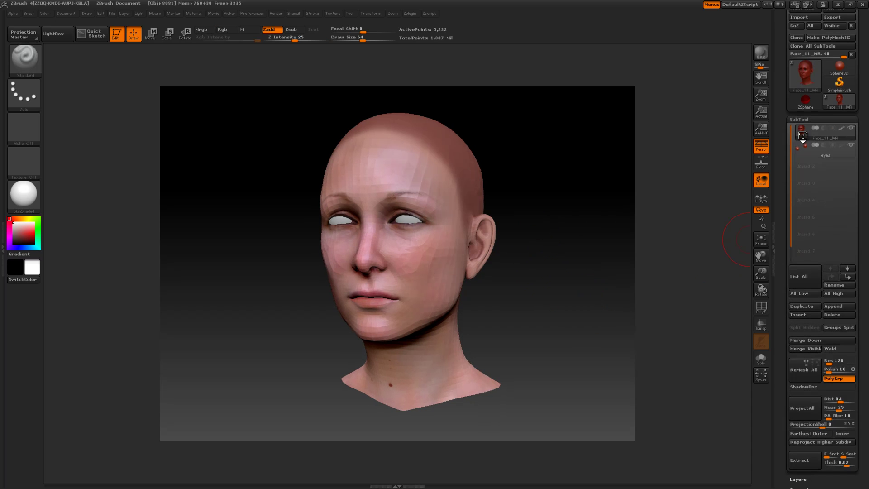
{"action": "left_click", "coordinate": [801, 120]}
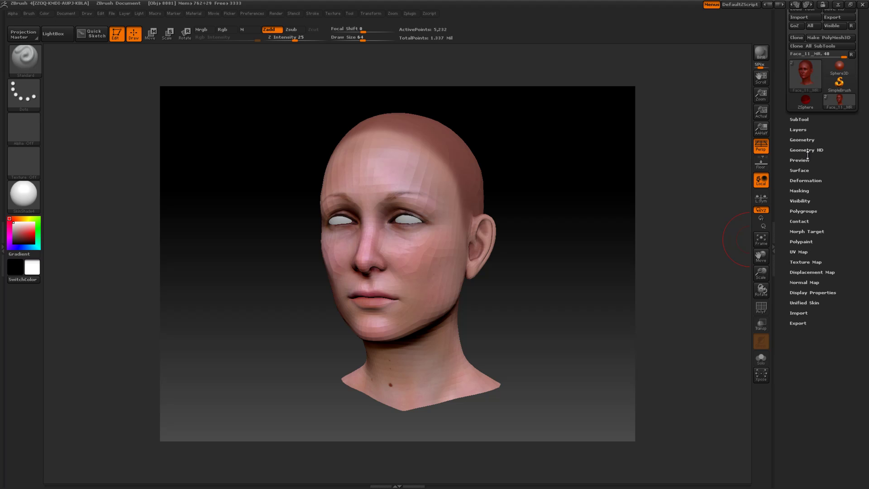
{"action": "left_click", "coordinate": [801, 139]}
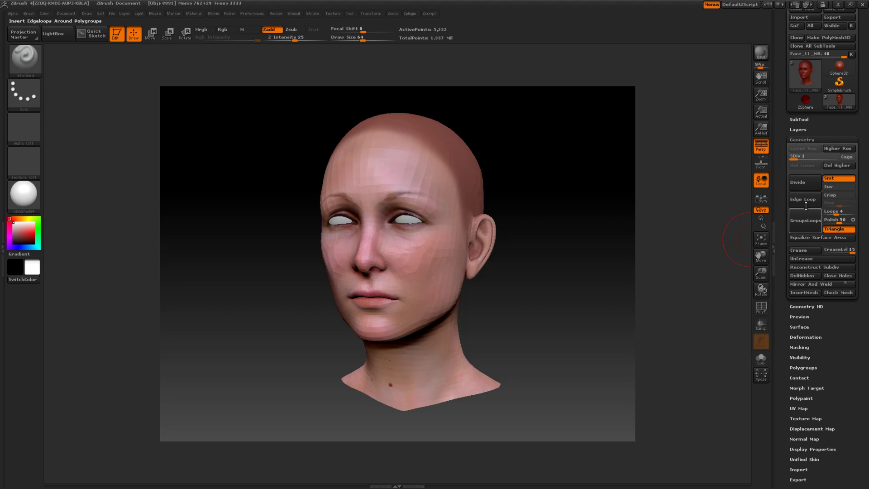
{"action": "left_click", "coordinate": [805, 268]}
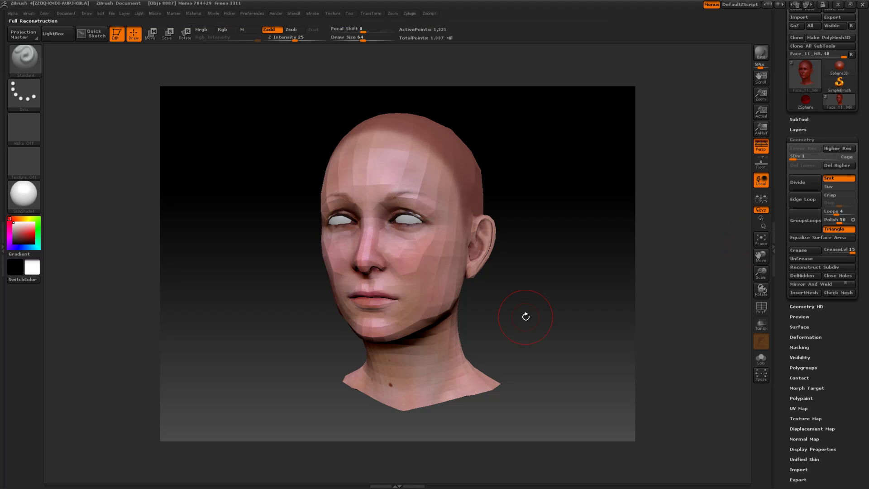
Step: Turn on the polygon wireframe display on the head to inspect the reconstructed low-resolution mesh
{"action": "left_click", "coordinate": [761, 308]}
{"action": "left_click", "coordinate": [762, 308]}
{"action": "left_click", "coordinate": [762, 308]}
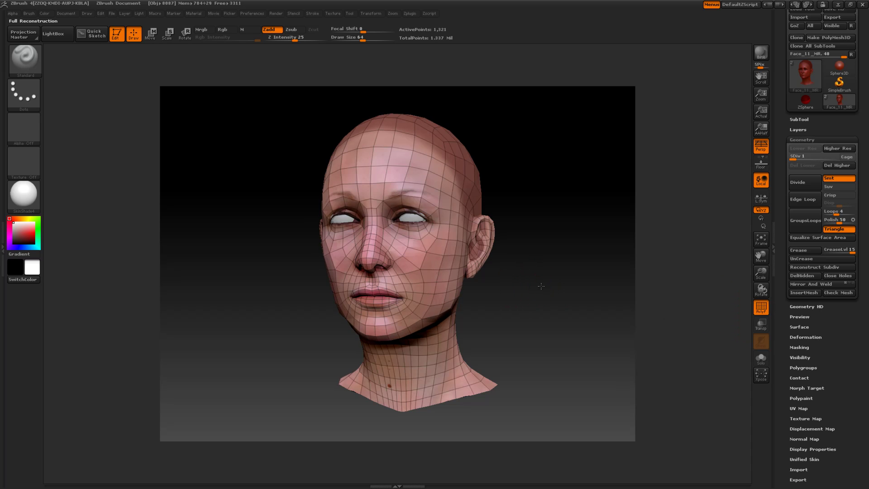
{"action": "left_click_drag", "start_coordinate": [525, 283], "coordinate": [507, 271]}
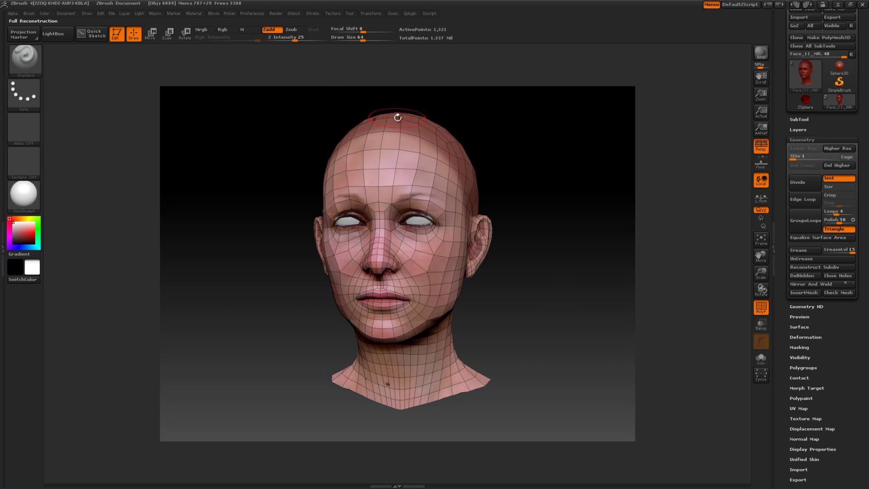
Step: Enable Y and Z flipping for both import and export in the import/export preferences
{"action": "left_click", "coordinate": [261, 15]}
{"action": "left_click", "coordinate": [273, 155]}
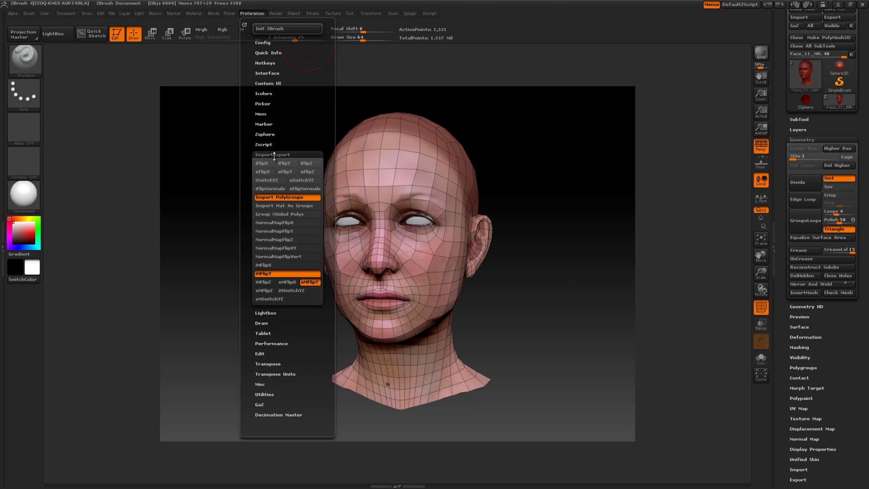
{"action": "left_click", "coordinate": [248, 13]}
{"action": "left_click", "coordinate": [289, 164]}
{"action": "left_click", "coordinate": [285, 172]}
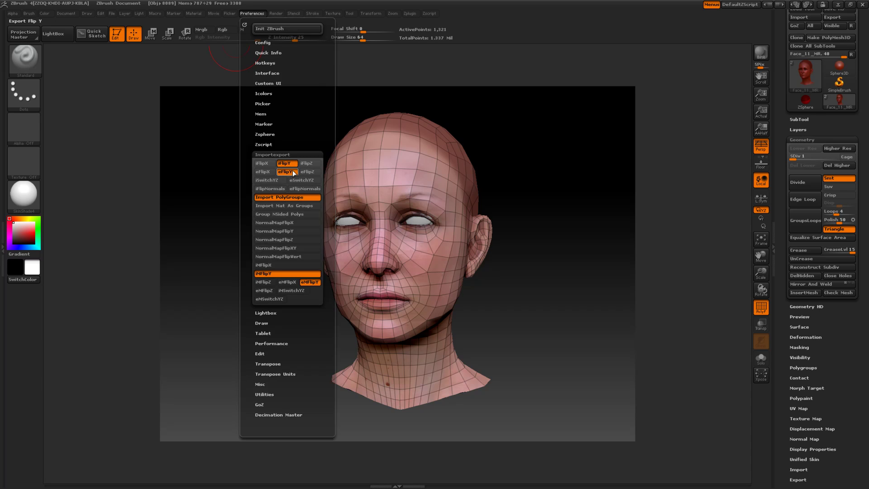
{"action": "left_click", "coordinate": [310, 163]}
{"action": "left_click", "coordinate": [310, 172]}
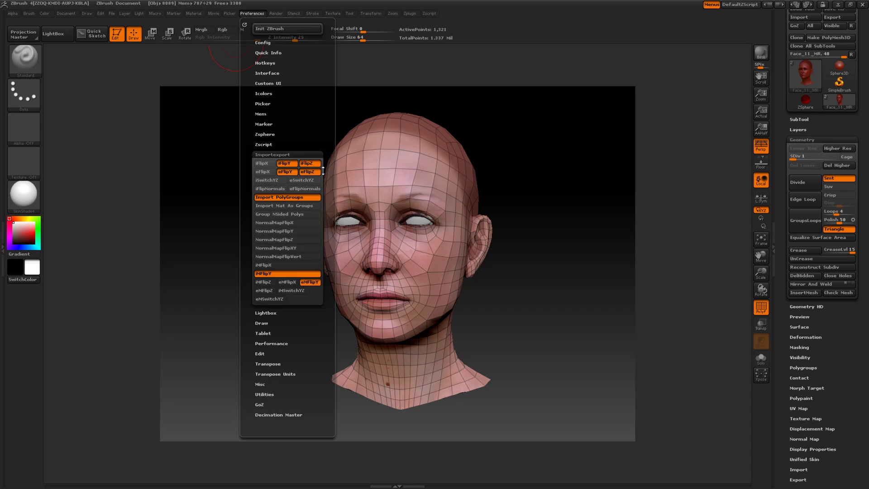
Step: Export the low-resolution head as an OBJ over Face_11_MR.OBJ in the Desktop's FemaleHead assets folder
{"action": "left_click_drag", "start_coordinate": [543, 248], "coordinate": [545, 254]}
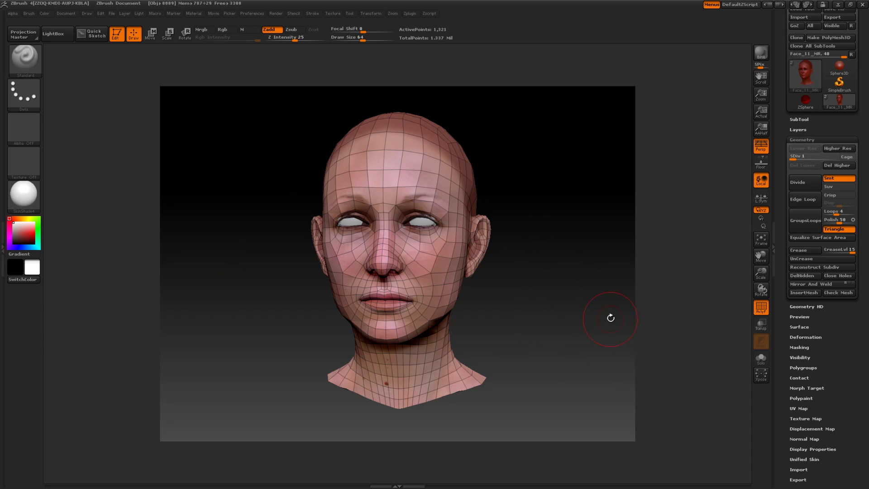
{"action": "left_click_drag", "start_coordinate": [825, 125], "coordinate": [825, 142]}
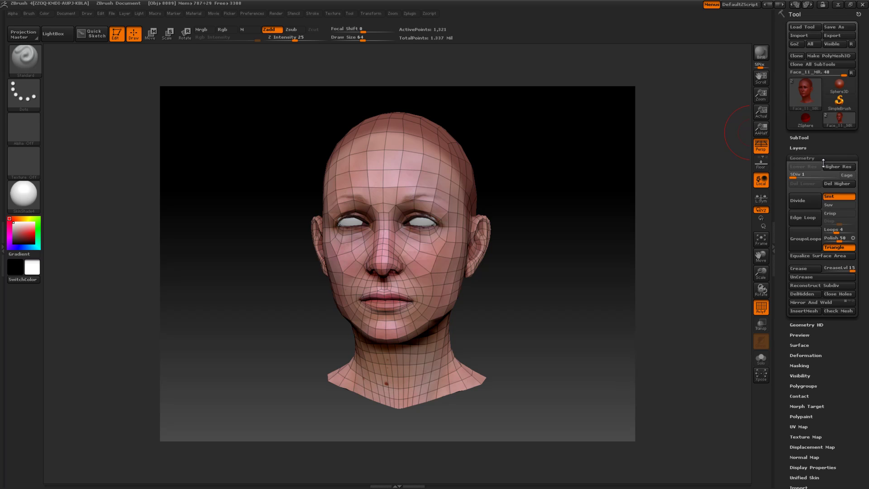
{"action": "left_click", "coordinate": [834, 35]}
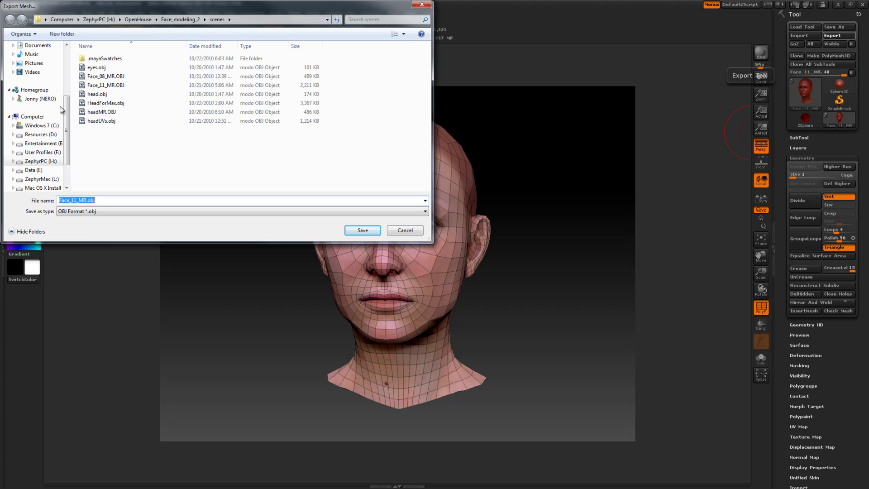
{"action": "scroll", "coordinate": [64, 146], "scroll_direction": "down", "scroll_amount": 2}
{"action": "scroll", "coordinate": [63, 146], "scroll_direction": "up", "scroll_amount": 5}
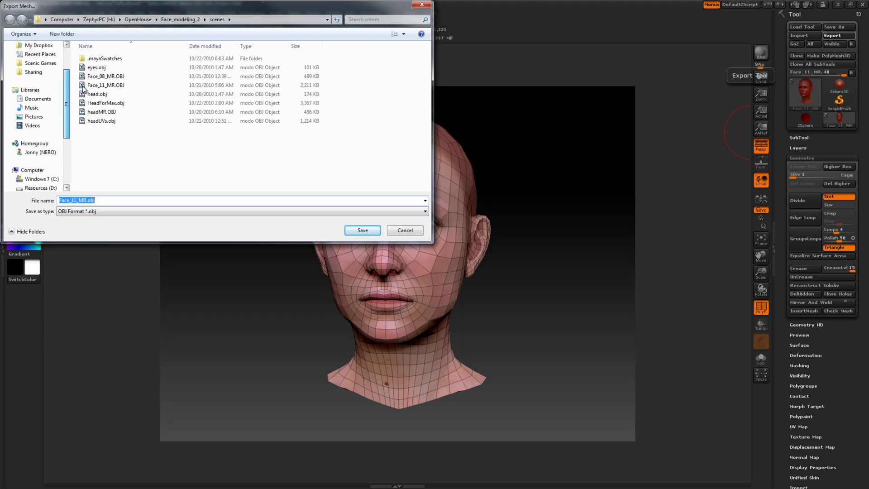
{"action": "scroll", "coordinate": [50, 82], "scroll_direction": "down", "scroll_amount": 3}
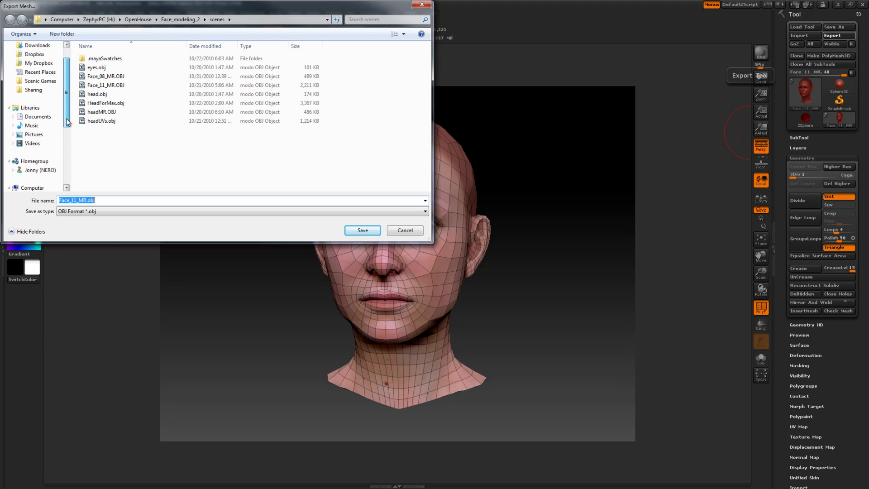
{"action": "scroll", "coordinate": [57, 86], "scroll_direction": "up", "scroll_amount": 3}
{"action": "left_click", "coordinate": [34, 58]}
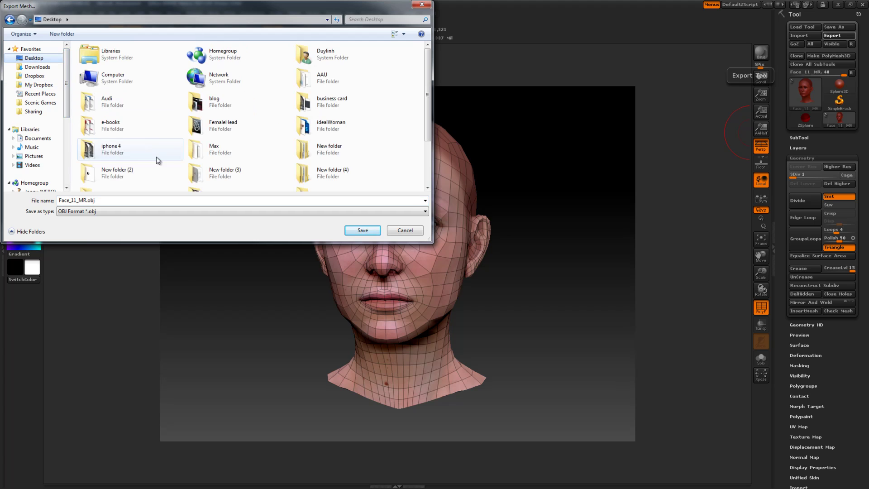
{"action": "double_click", "coordinate": [203, 126]}
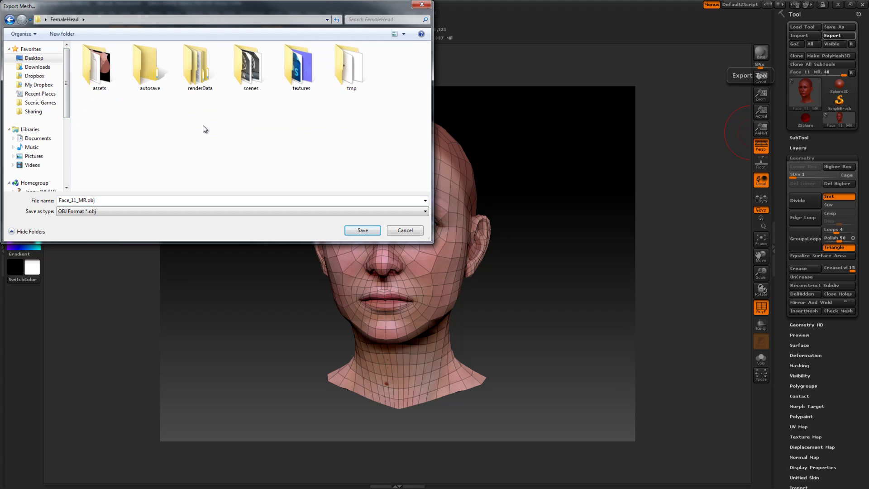
{"action": "double_click", "coordinate": [105, 84]}
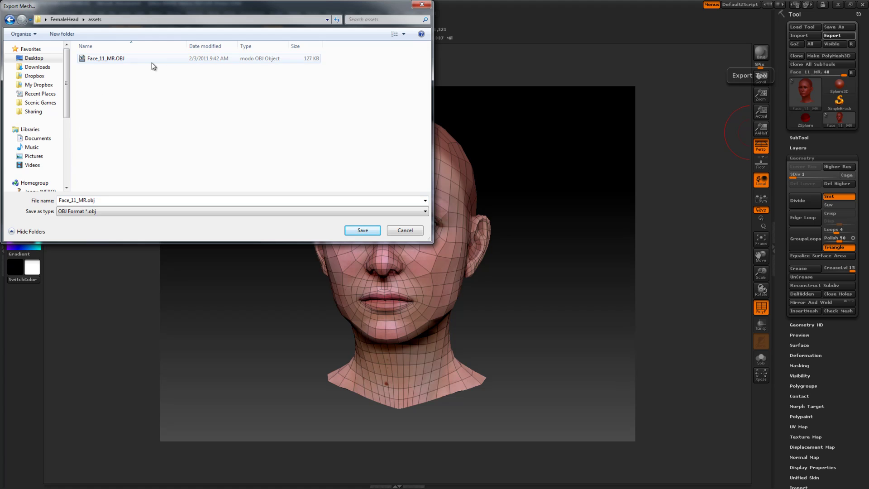
{"action": "left_click", "coordinate": [97, 59]}
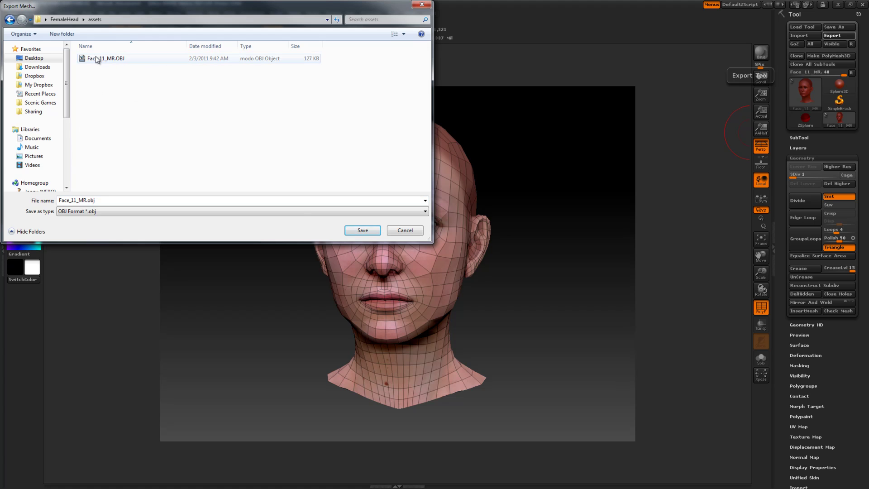
{"action": "left_click", "coordinate": [365, 230]}
{"action": "left_click", "coordinate": [455, 250]}
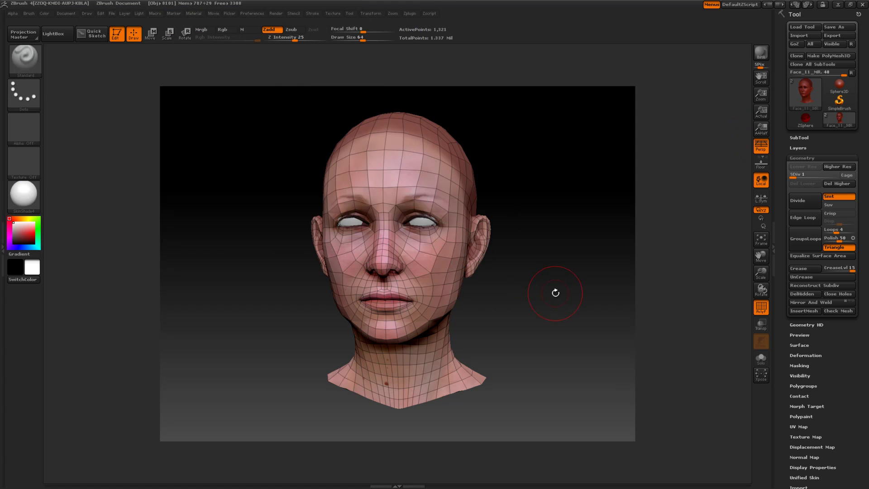
Step: Set the head's UV map size to 2048
{"action": "left_click_drag", "start_coordinate": [556, 292], "coordinate": [553, 293]}
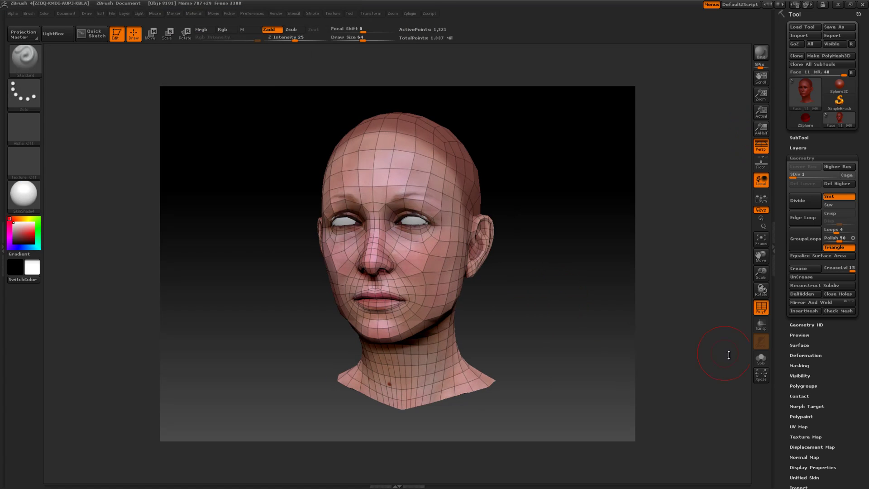
{"action": "left_click_drag", "start_coordinate": [786, 390], "coordinate": [775, 304]}
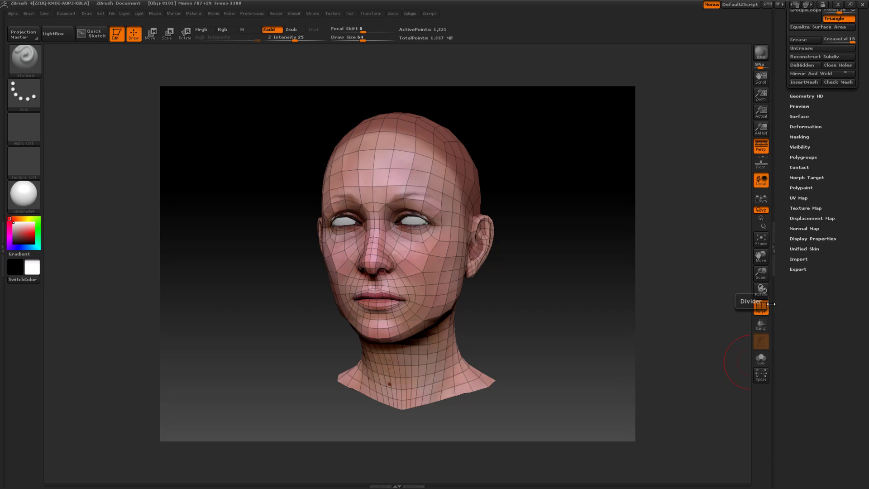
{"action": "left_click", "coordinate": [798, 198]}
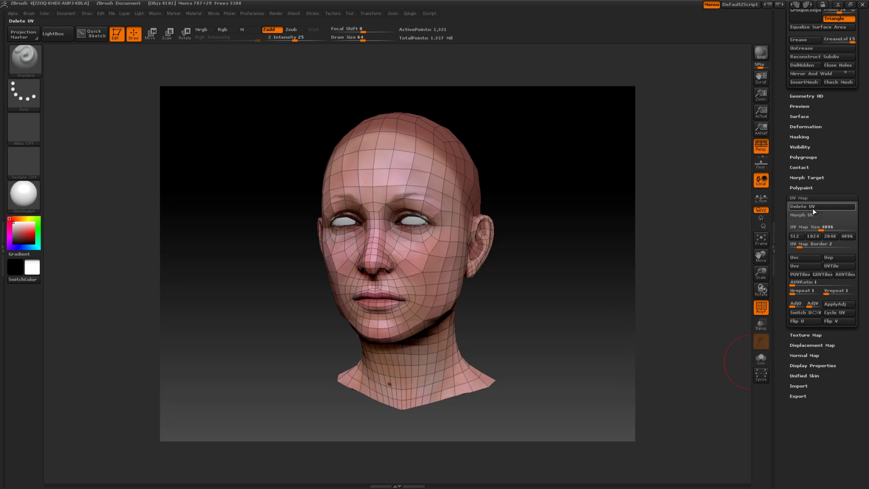
{"action": "left_click", "coordinate": [829, 236]}
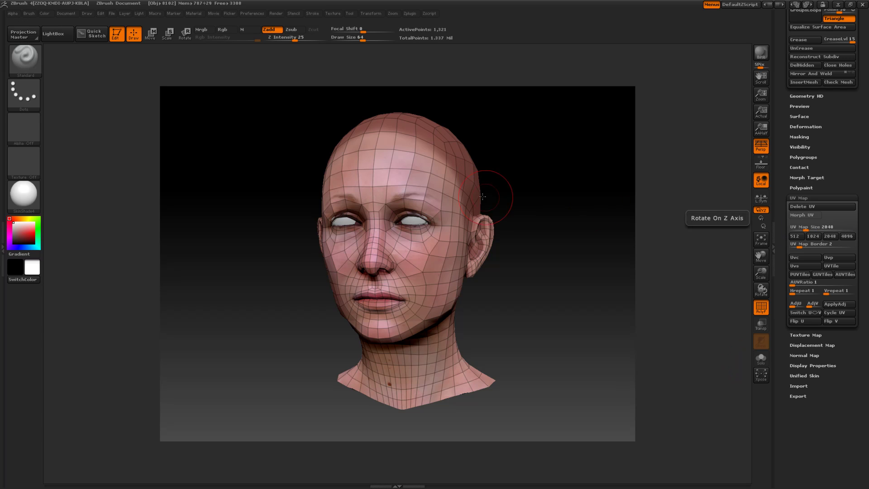
Step: Create a displacement map from the head's lowest level and clone it to the alphas
{"action": "left_click", "coordinate": [828, 345]}
{"action": "left_click_drag", "start_coordinate": [778, 352], "coordinate": [778, 280]}
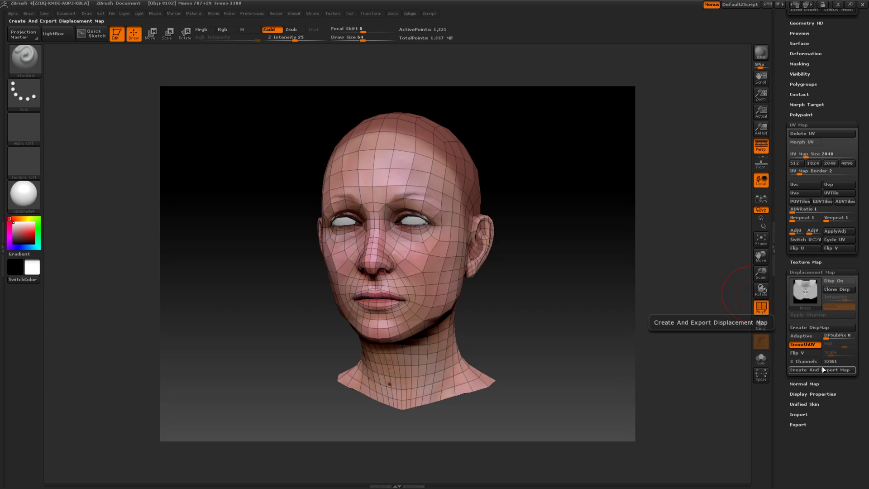
{"action": "left_click", "coordinate": [808, 329]}
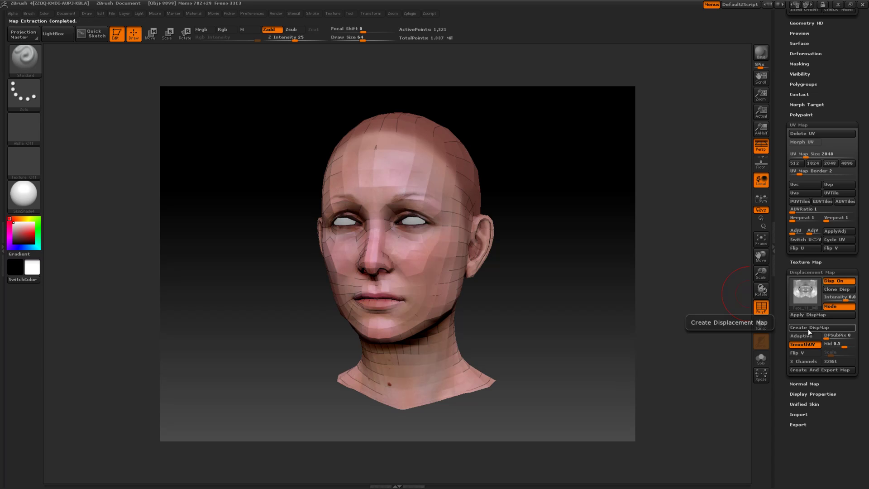
{"action": "left_click", "coordinate": [834, 290]}
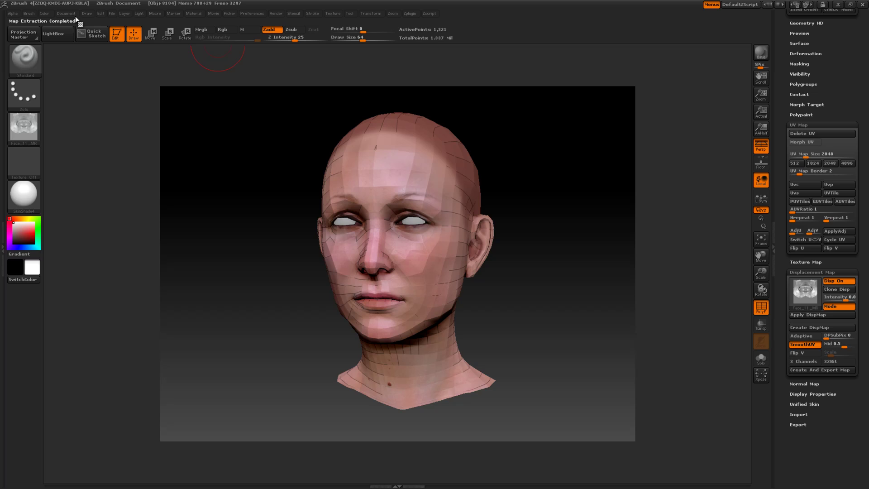
Step: Export the displacement alpha as a TIFF over FemaleHead_D.tif in the FemaleHead textures folder
{"action": "left_click", "coordinate": [12, 13]}
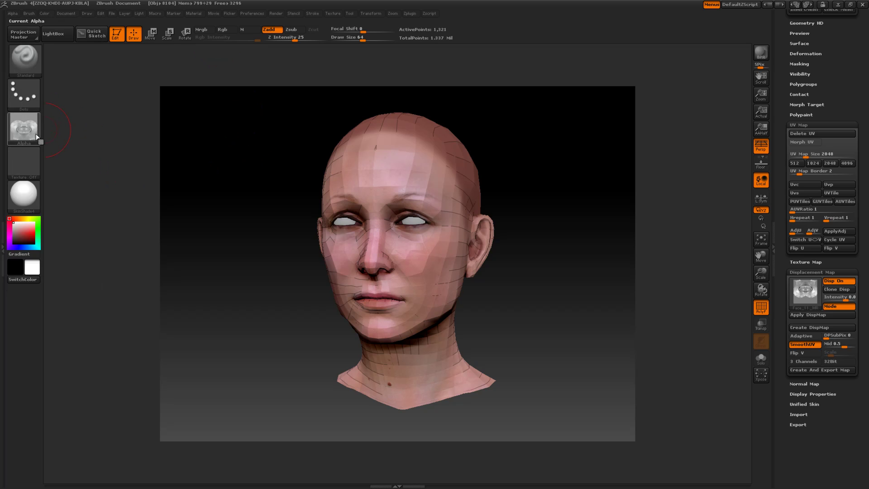
{"action": "left_click", "coordinate": [13, 13]}
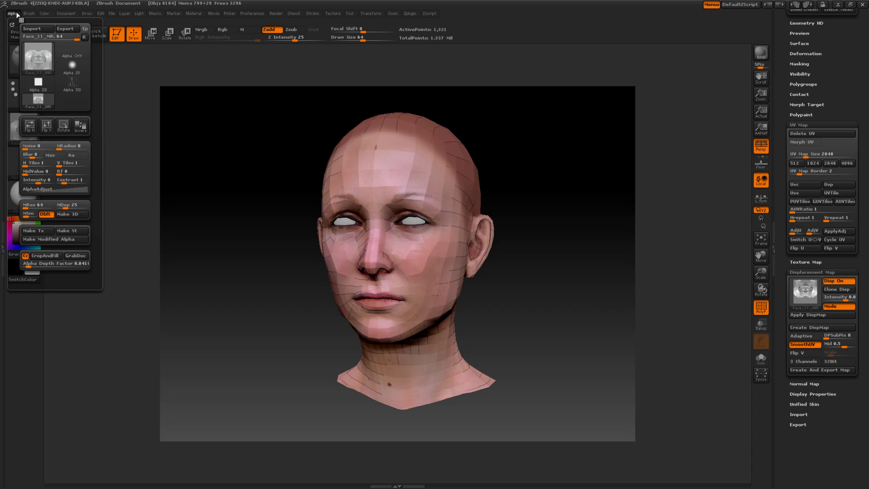
{"action": "left_click", "coordinate": [65, 29]}
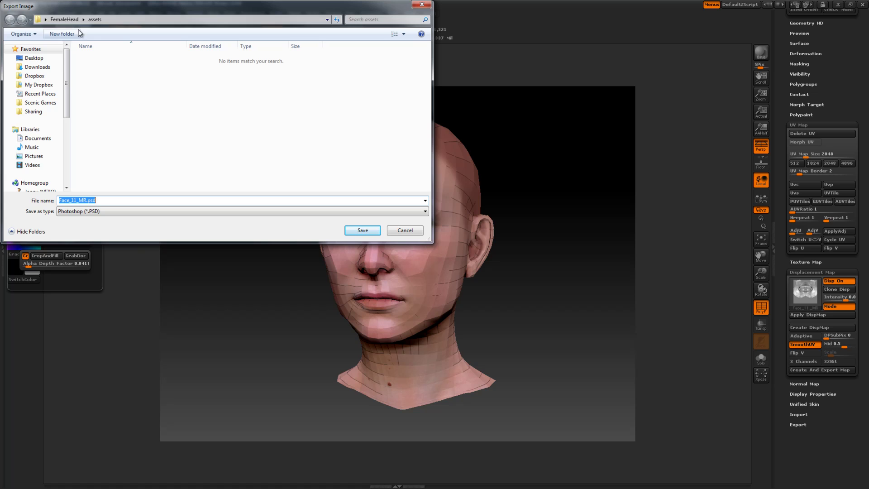
{"action": "left_click", "coordinate": [64, 19]}
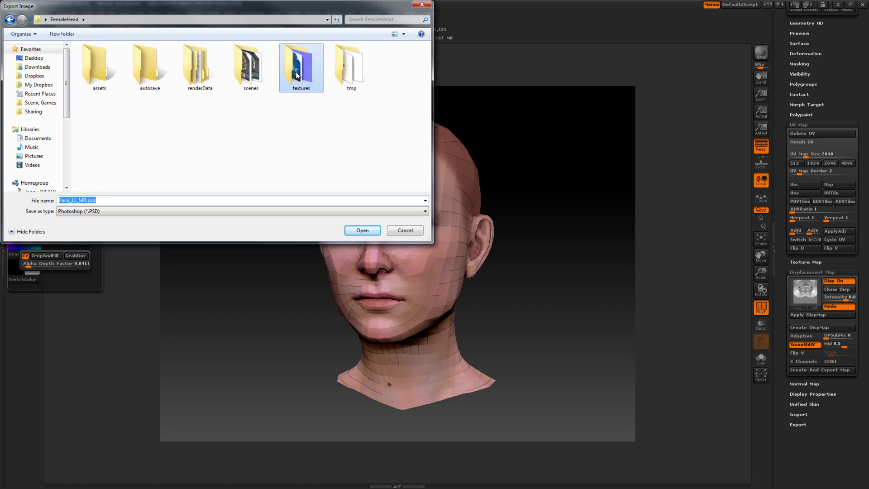
{"action": "double_click", "coordinate": [299, 68]}
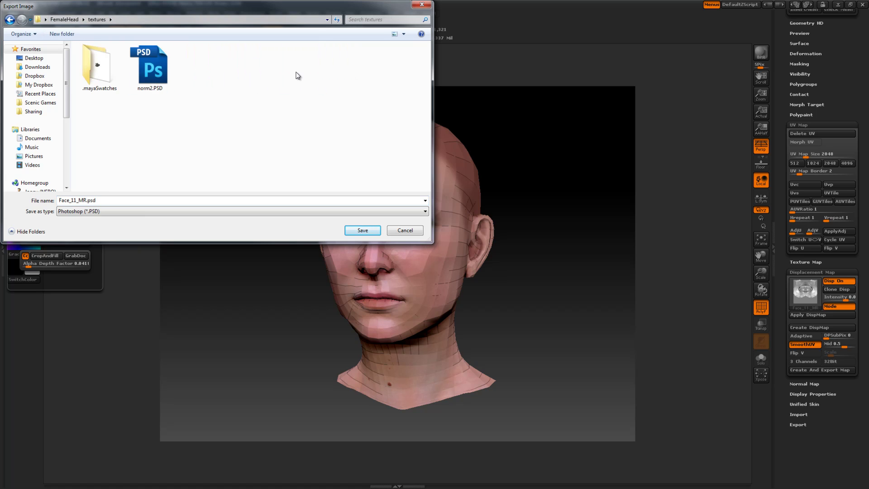
{"action": "left_click", "coordinate": [99, 211]}
{"action": "left_click", "coordinate": [88, 234]}
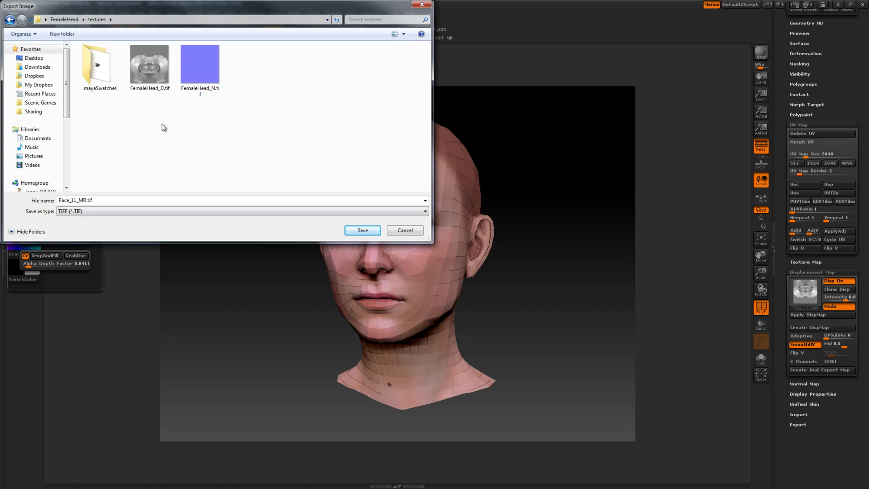
{"action": "left_click", "coordinate": [154, 80]}
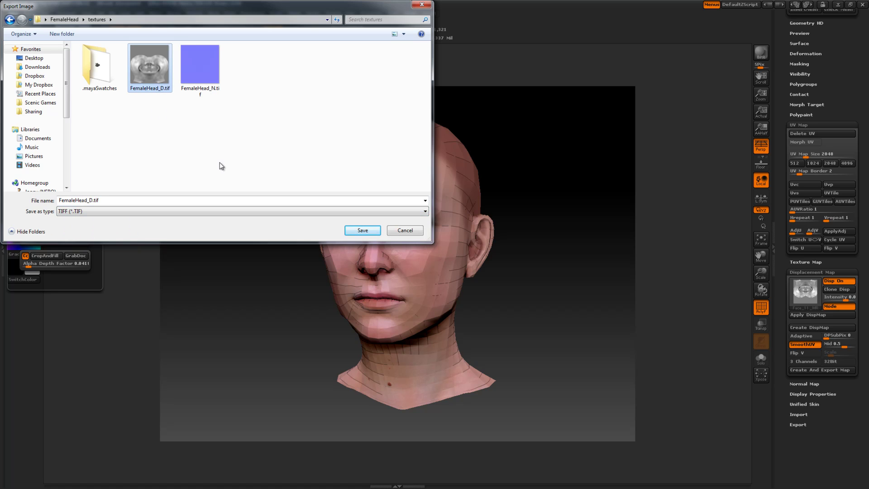
{"action": "left_click", "coordinate": [358, 230]}
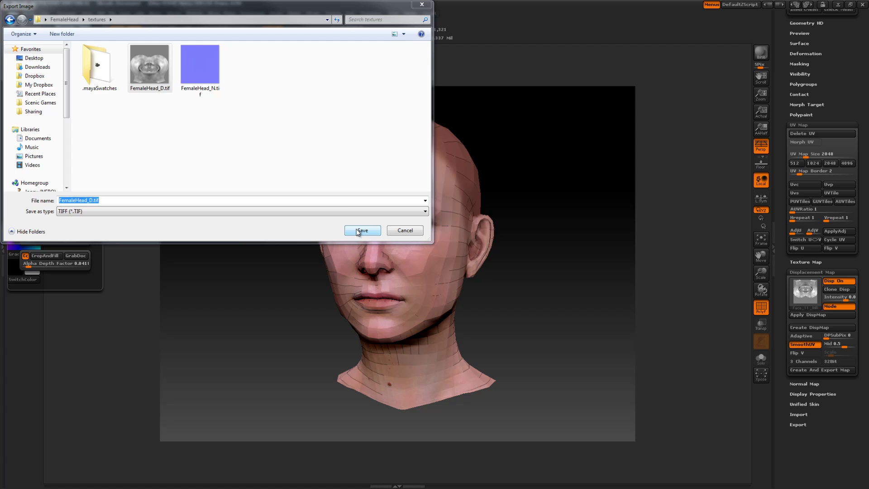
{"action": "left_click", "coordinate": [459, 250]}
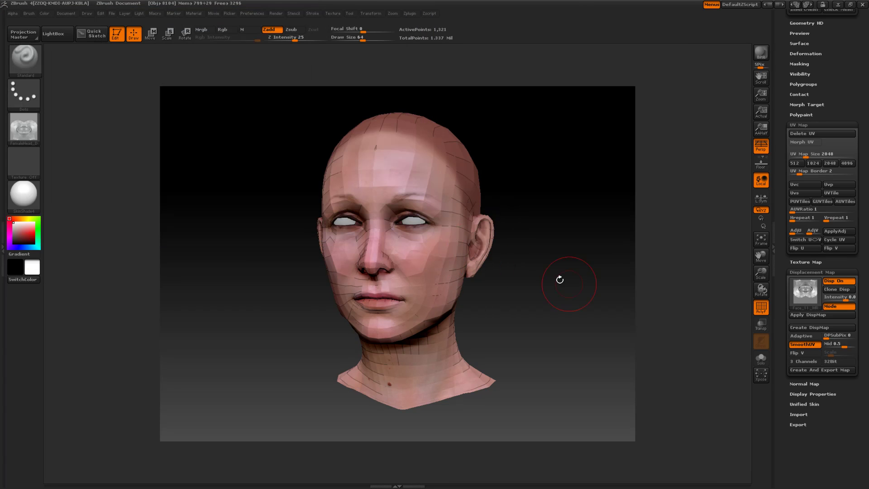
Step: Set the head's UV map size to 4096 and raise the mesh to a higher subdivision level for the normal map
{"action": "left_click_drag", "start_coordinate": [577, 301], "coordinate": [574, 299]}
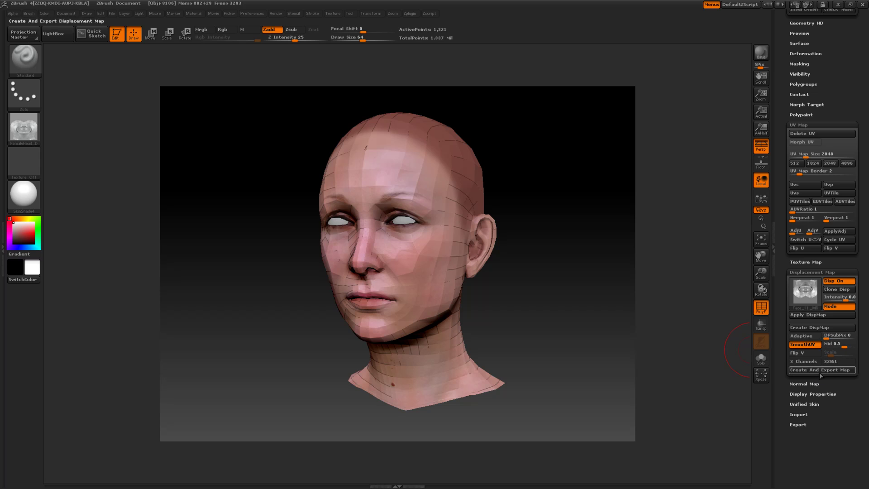
{"action": "left_click", "coordinate": [847, 164]}
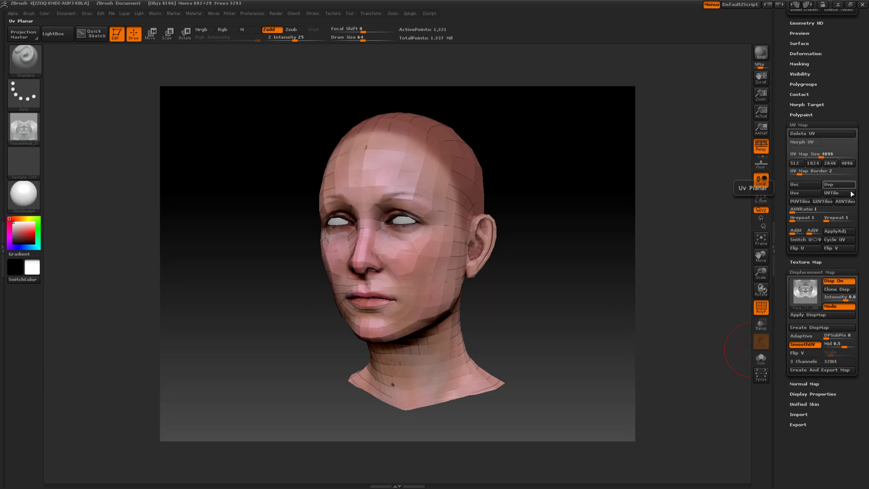
{"action": "left_click", "coordinate": [804, 384]}
{"action": "left_click_drag", "start_coordinate": [778, 387], "coordinate": [778, 374]}
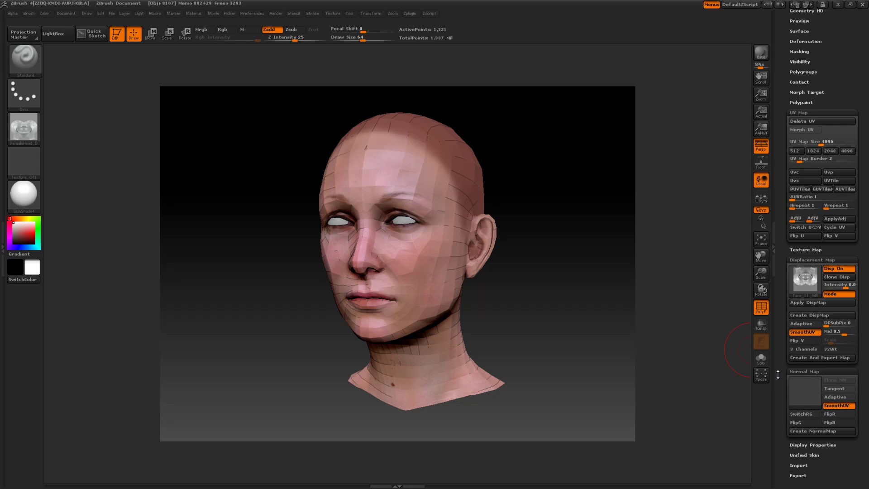
{"action": "key", "text": "d"}
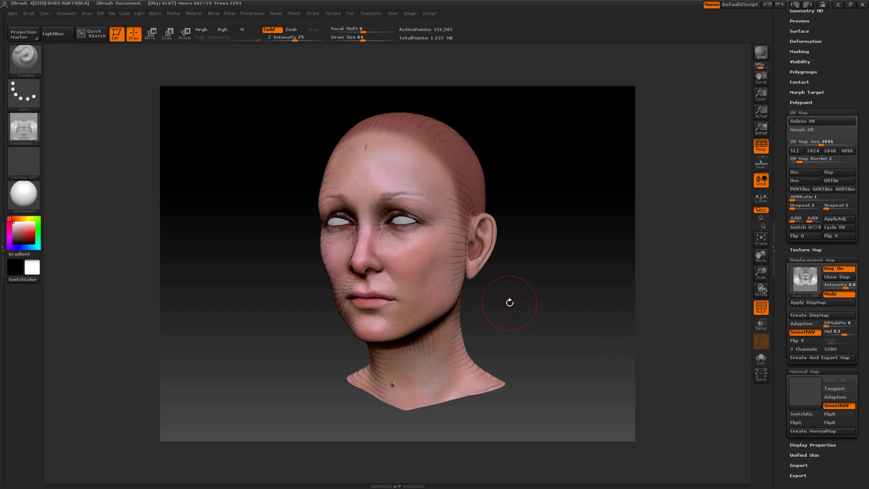
{"action": "key", "text": "shift+d"}
Step: Create a tangent-space normal map for the head and clone it to the textures
{"action": "left_click", "coordinate": [835, 389]}
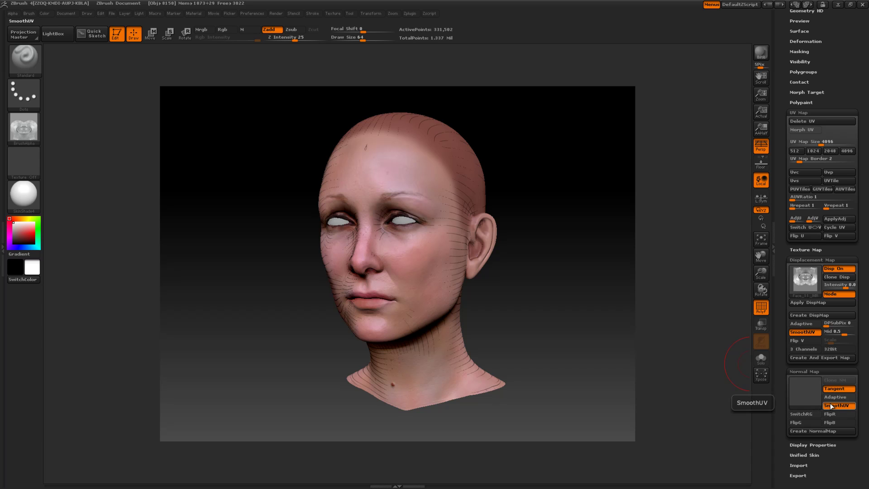
{"action": "left_click", "coordinate": [814, 430]}
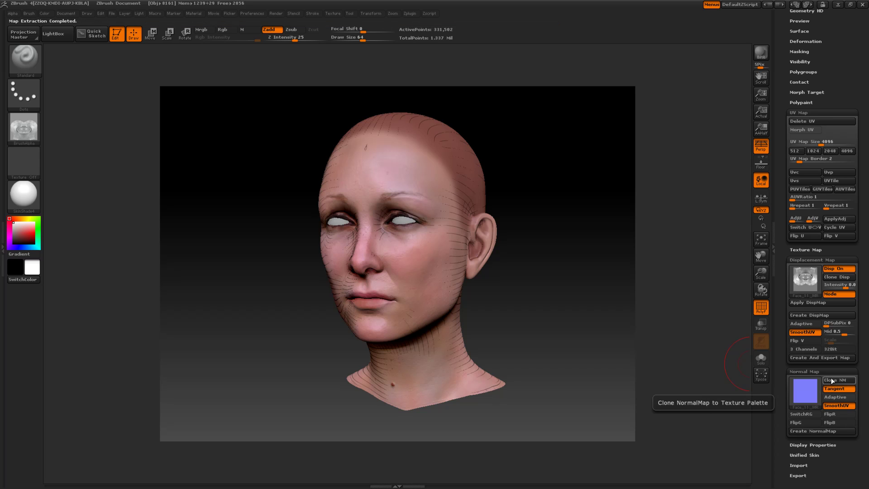
{"action": "left_click", "coordinate": [832, 380]}
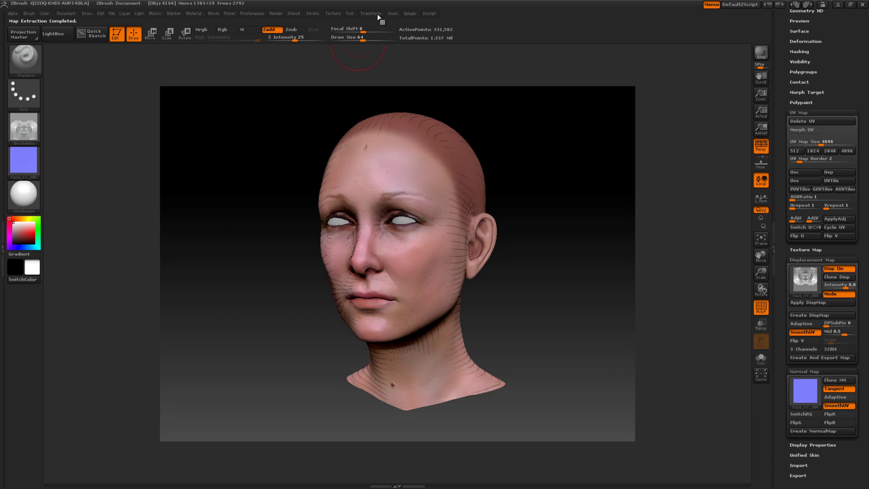
Step: Export the cloned normal map texture as a Photoshop file named normalMap in the FemaleHead textures folder
{"action": "left_click", "coordinate": [334, 14]}
{"action": "left_click", "coordinate": [27, 159]}
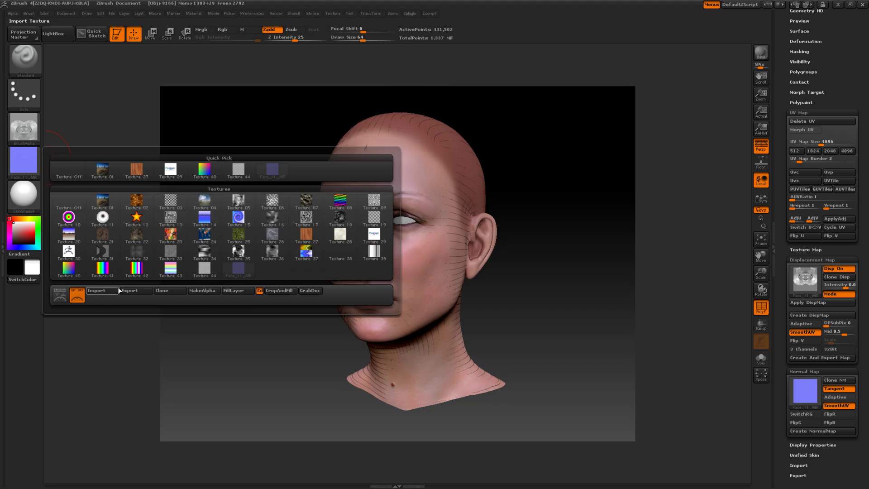
{"action": "left_click", "coordinate": [128, 291]}
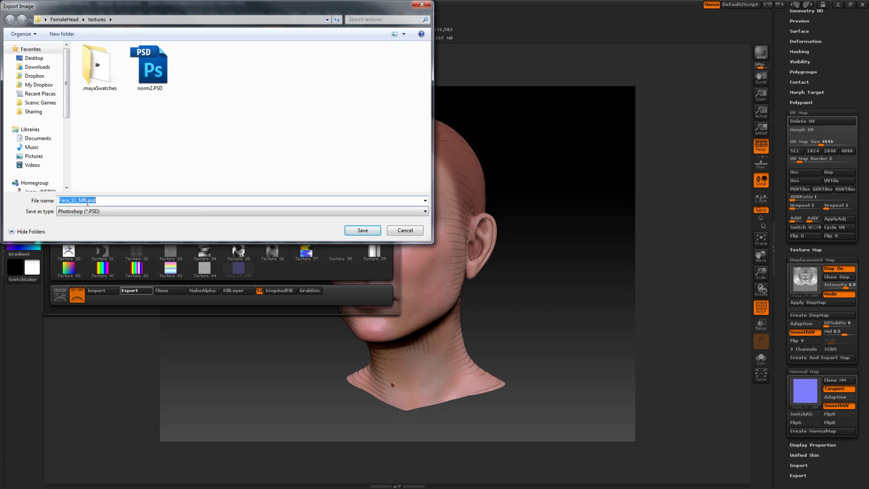
{"action": "type", "text": "normalMap"}
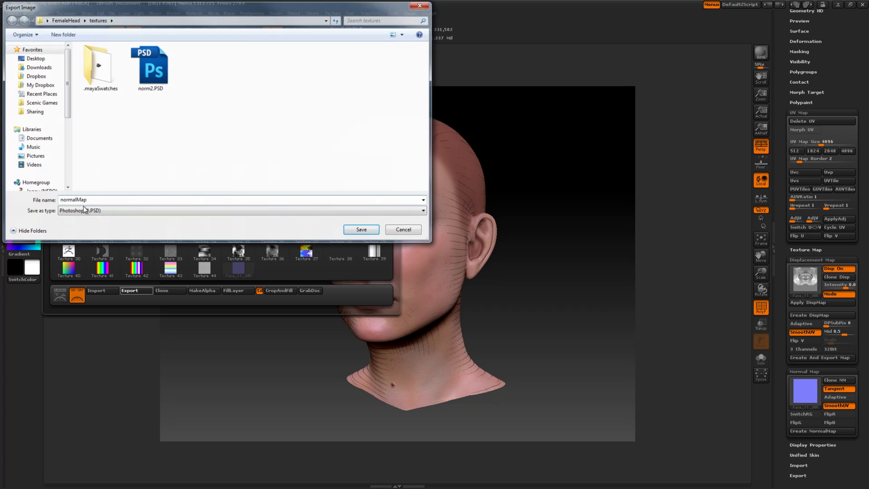
{"action": "key", "text": "Return"}
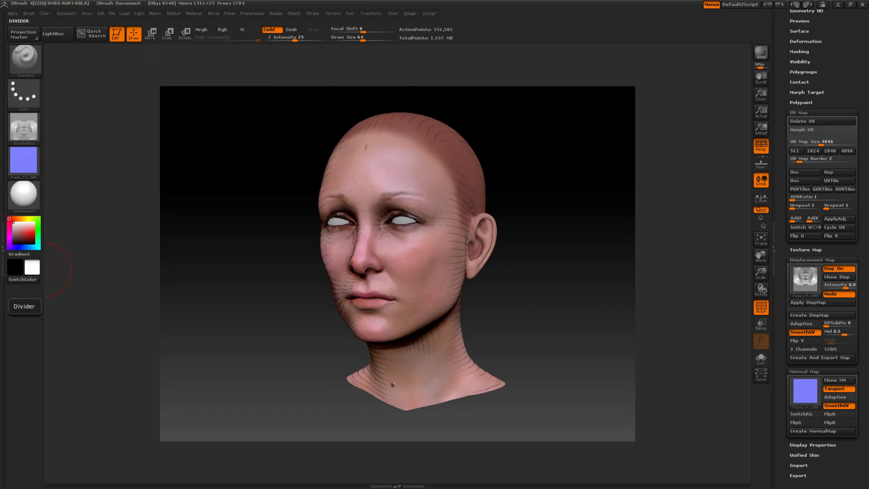
Step: Switch to Photoshop and open normalMap.PSD from the textures folder
{"action": "key", "text": "alt+Tab"}
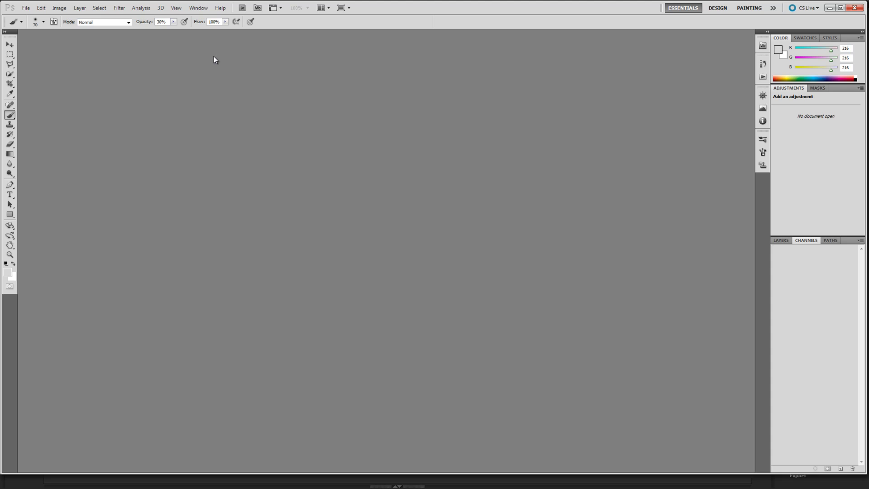
{"action": "left_click", "coordinate": [30, 10]}
{"action": "left_click", "coordinate": [36, 28]}
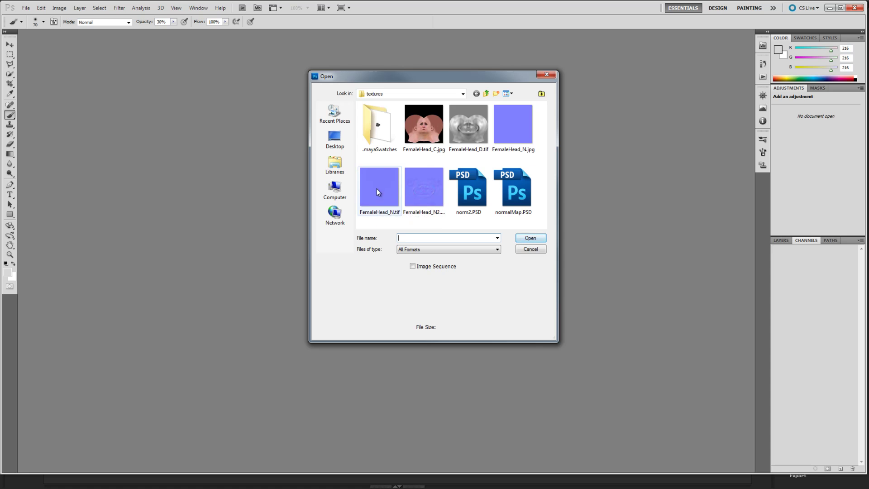
{"action": "double_click", "coordinate": [510, 193]}
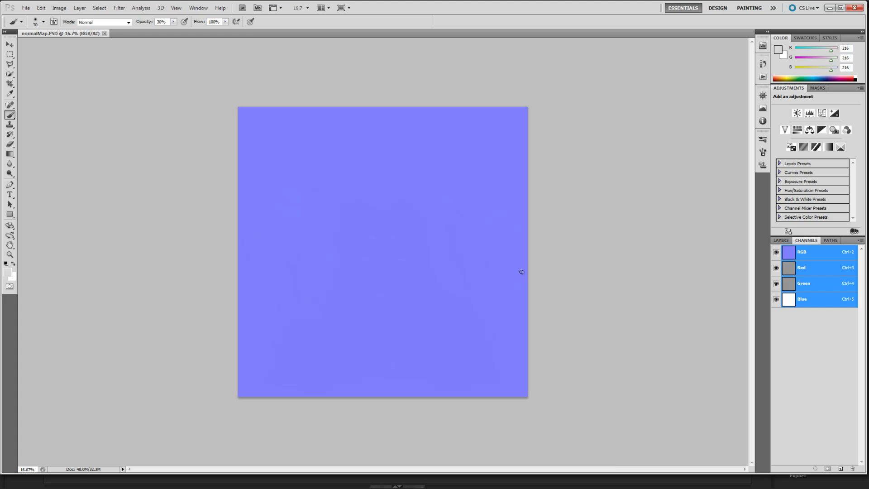
Step: Invert the green channel of the normal map and turn the visibility of all RGB channels back on
{"action": "key", "text": "ctrl+1"}
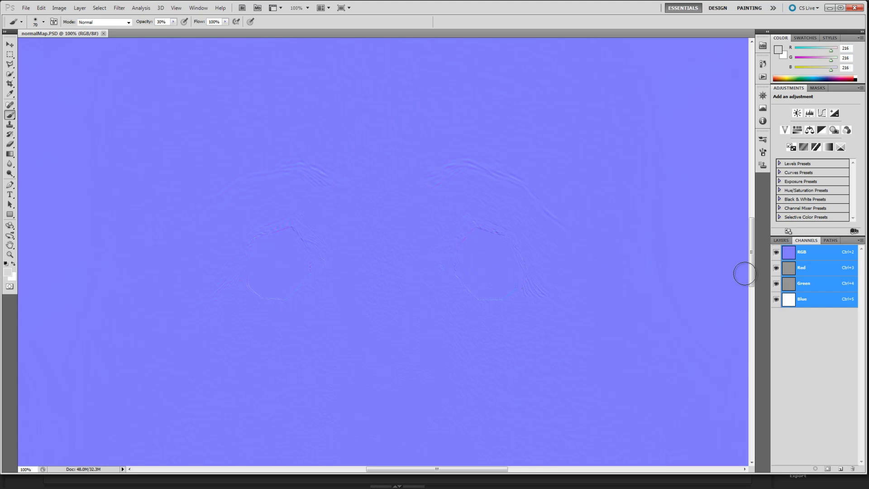
{"action": "left_click", "coordinate": [805, 285]}
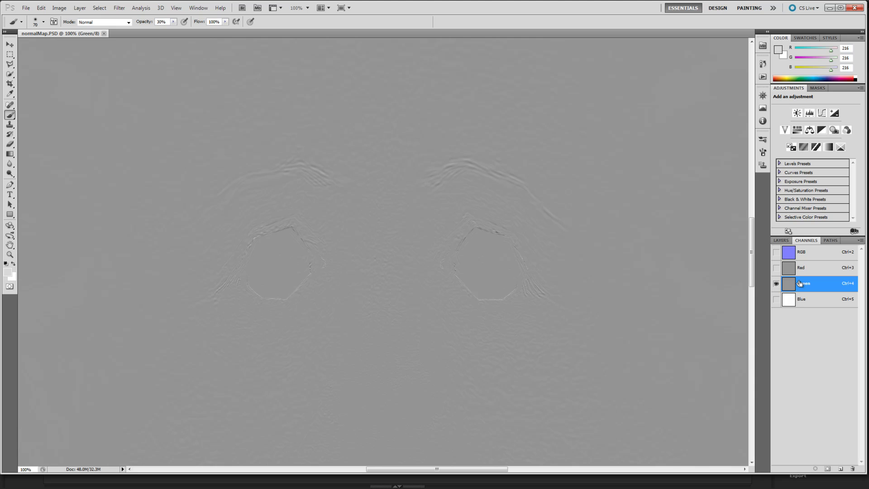
{"action": "key", "text": "ctrl+i"}
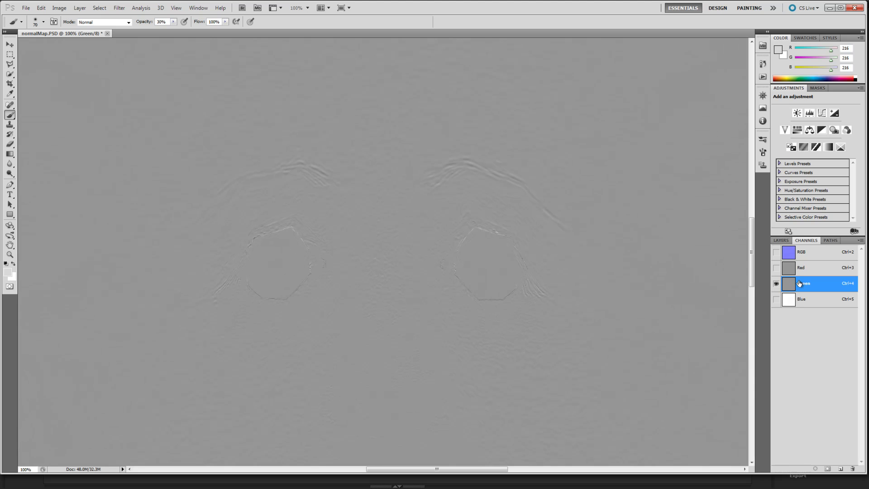
{"action": "left_click", "coordinate": [777, 253]}
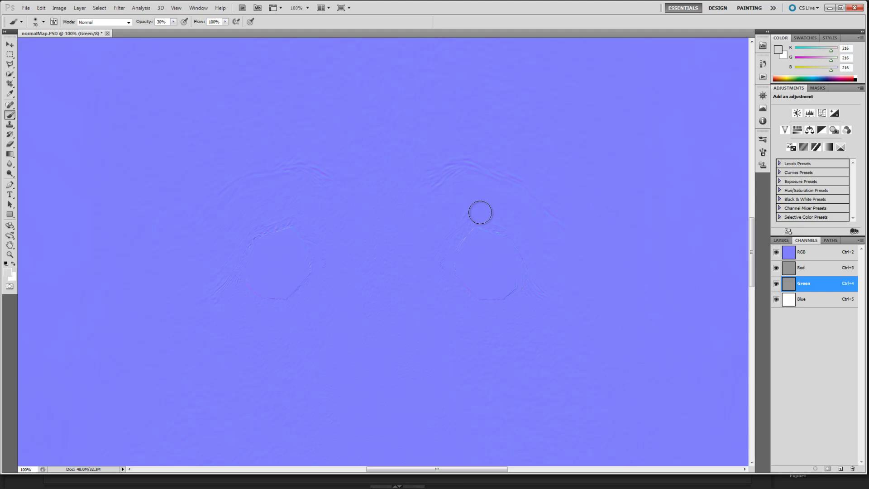
Step: Save the edited normal map as a JPEG over FemaleHead_N.jpg in the textures folder and return to ZBrush
{"action": "left_click", "coordinate": [25, 8]}
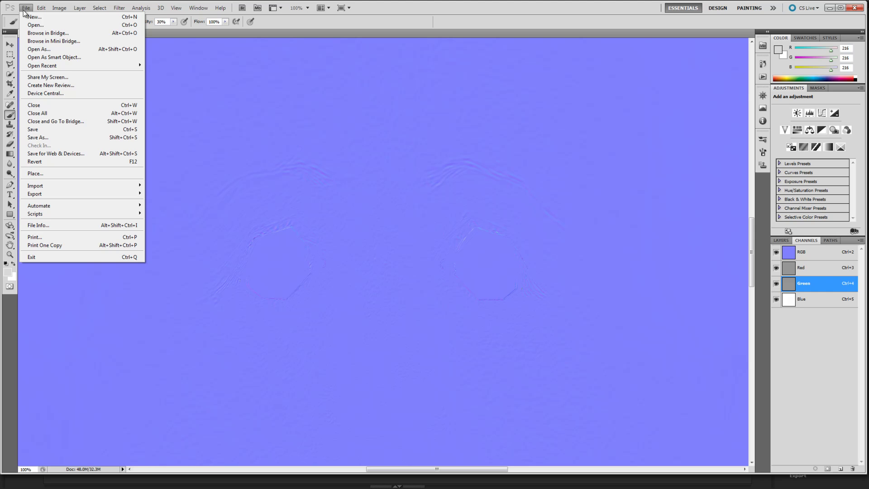
{"action": "left_click", "coordinate": [62, 137]}
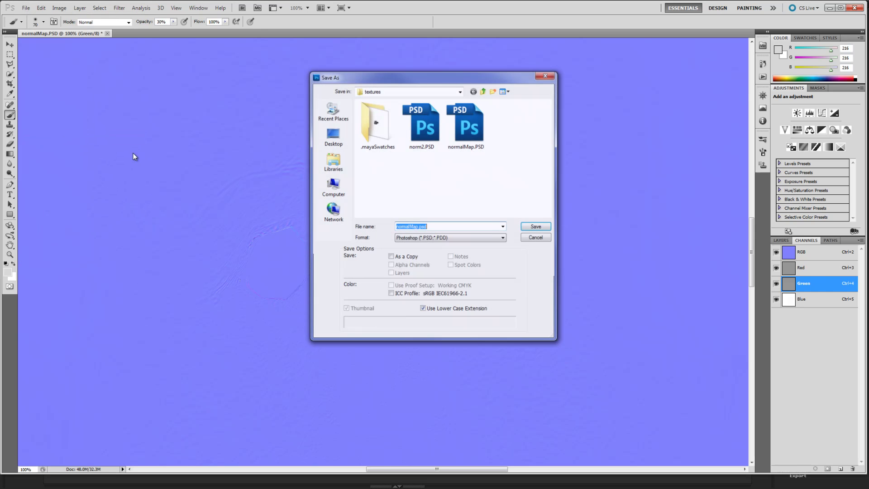
{"action": "left_click", "coordinate": [457, 238]}
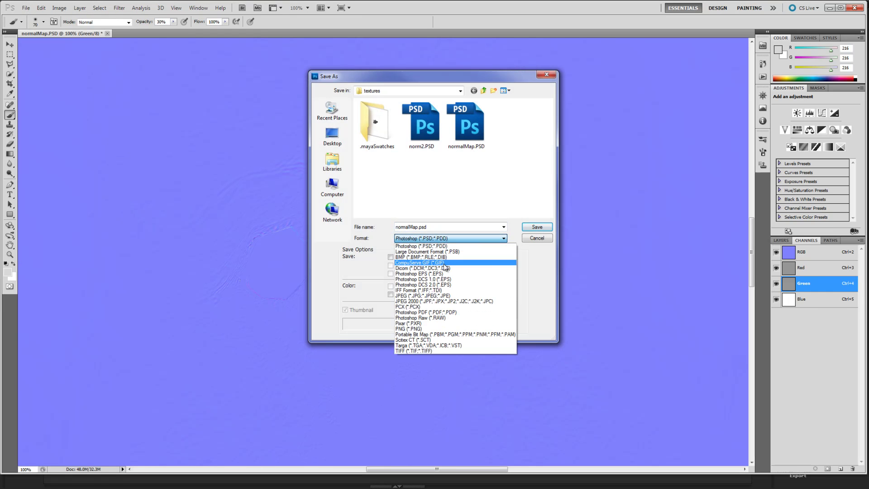
{"action": "left_click", "coordinate": [459, 295]}
{"action": "left_click", "coordinate": [458, 118]}
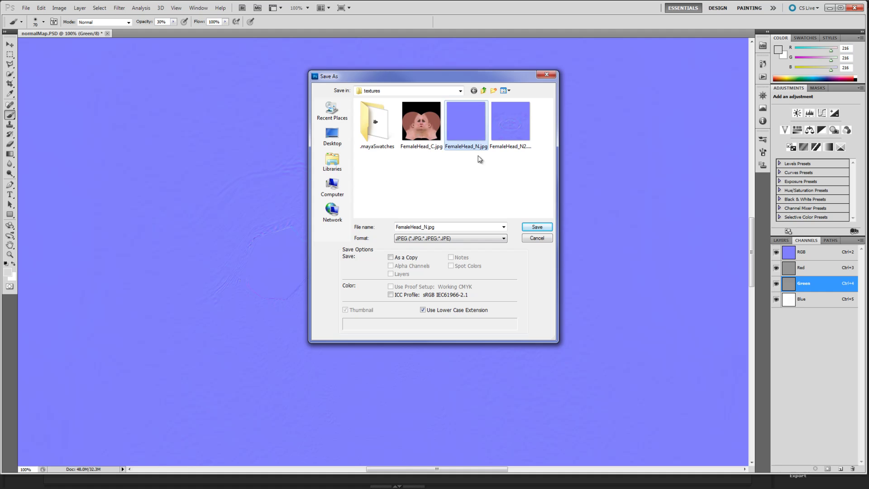
{"action": "left_click", "coordinate": [537, 227]}
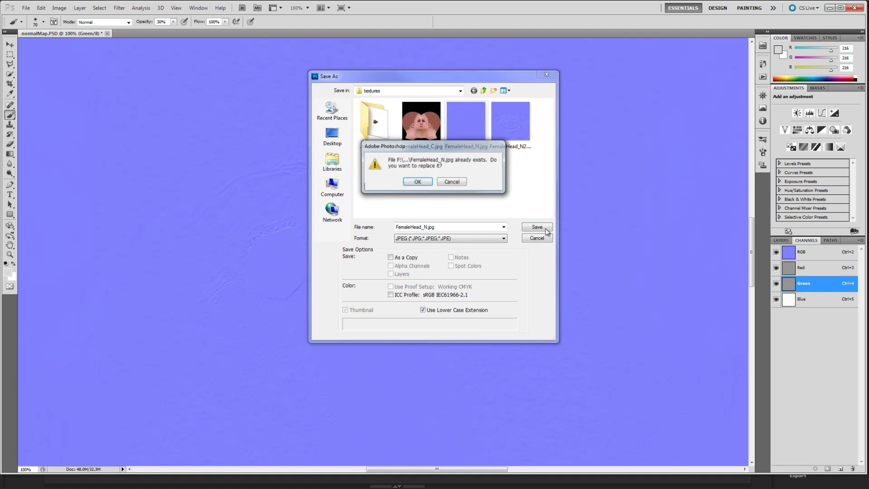
{"action": "left_click", "coordinate": [413, 181]}
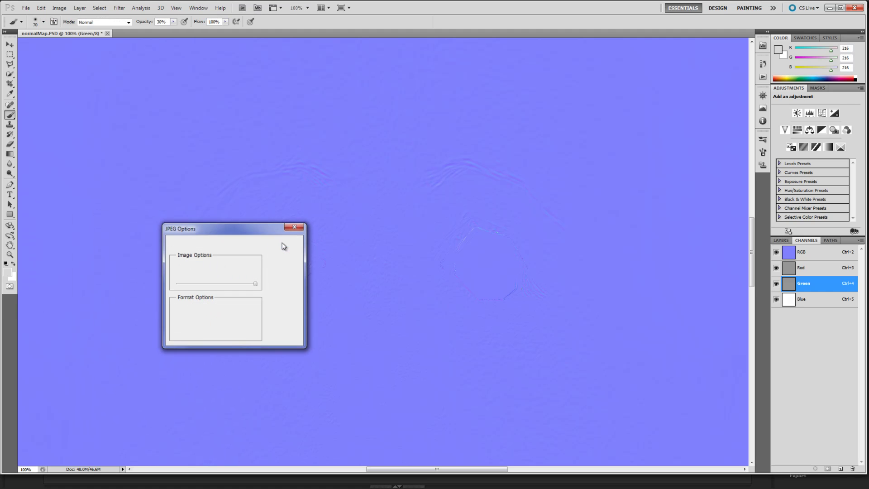
{"action": "left_click", "coordinate": [284, 245]}
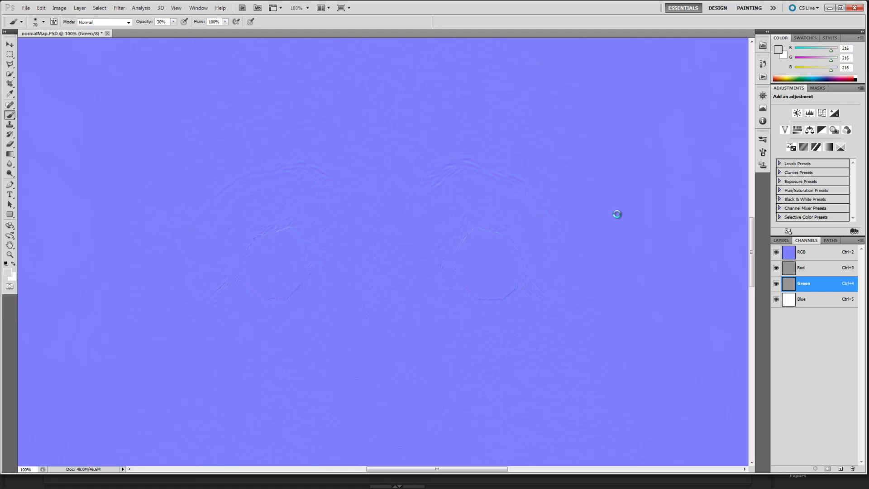
{"action": "left_click", "coordinate": [829, 9]}
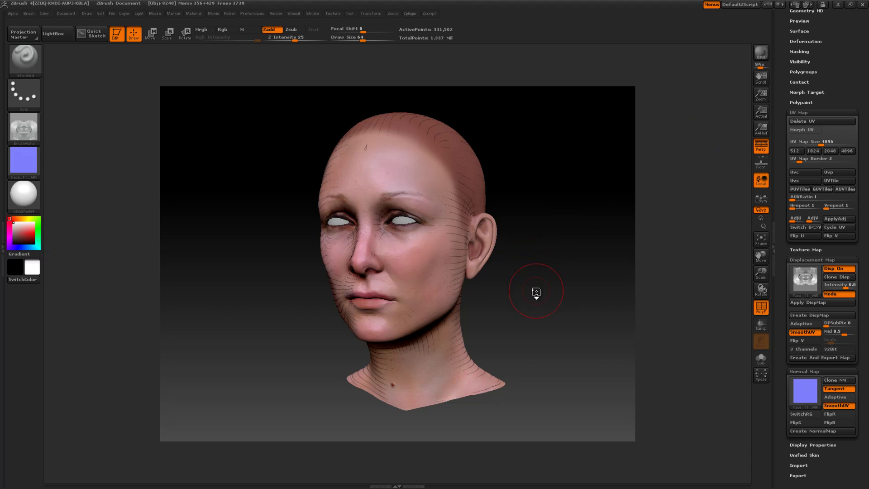
Step: Face the head straight forward and step it down four subdivision levels
{"action": "left_click_drag", "start_coordinate": [545, 289], "coordinate": [546, 288], "text": "shift"}
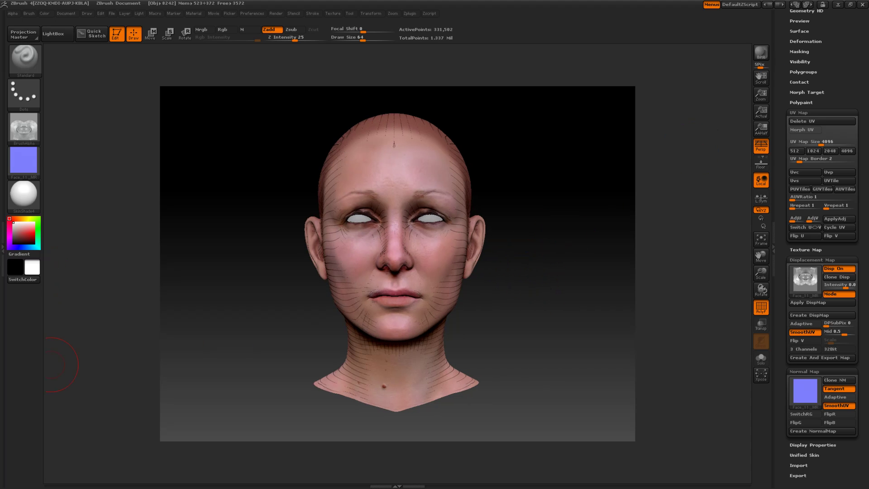
{"action": "left_click_drag", "start_coordinate": [517, 290], "coordinate": [509, 297]}
{"action": "key", "text": "shift+d"}
{"action": "key", "text": "shift+d"}
{"action": "key", "text": "shift+d"}
{"action": "key", "text": "shift+d"}
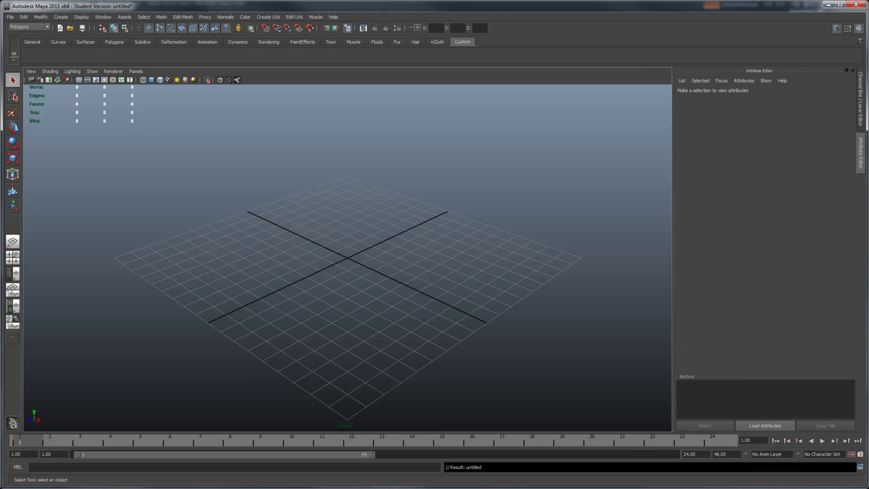
Step: Switch to Maya and import Face_11_MR.OBJ from the FemaleHead assets folder as an OBJ file
{"action": "left_click", "coordinate": [12, 17]}
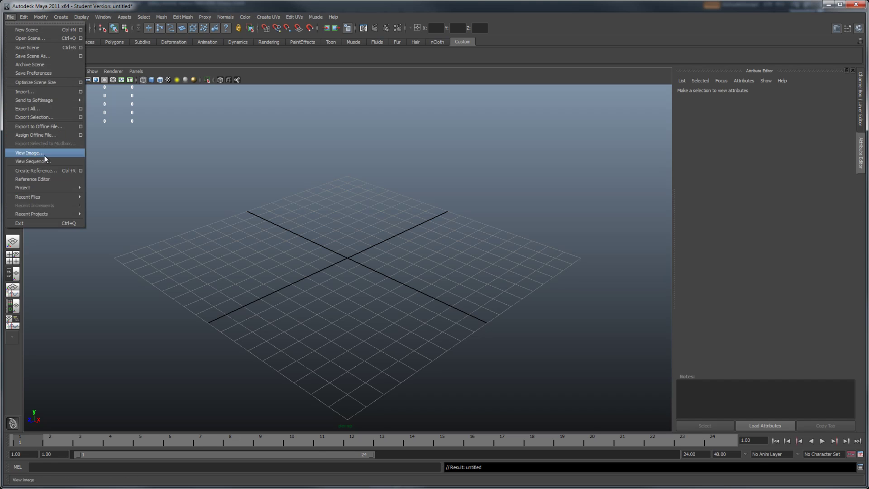
{"action": "mouse_move", "coordinate": [53, 189]}
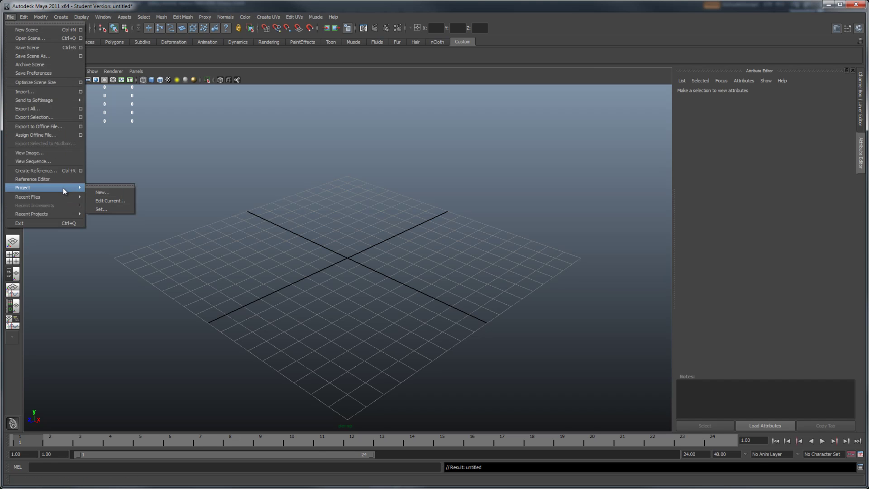
{"action": "left_click", "coordinate": [37, 93]}
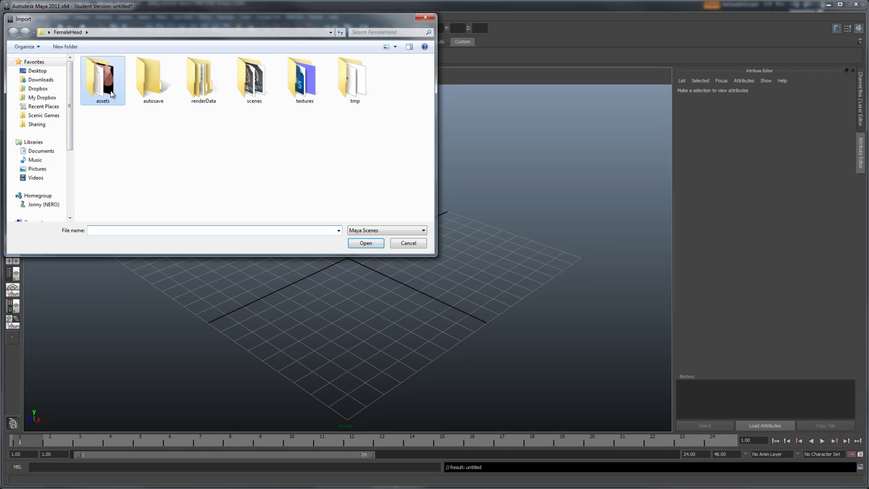
{"action": "double_click", "coordinate": [110, 91]}
{"action": "left_click", "coordinate": [357, 230]}
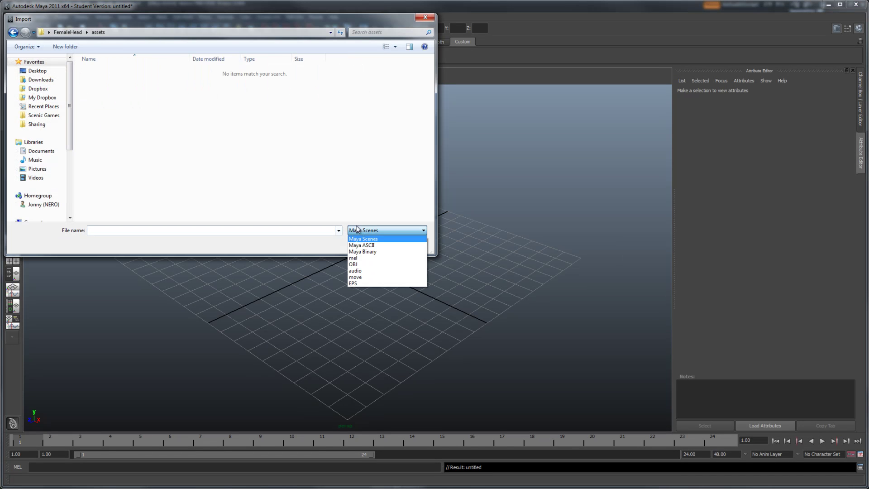
{"action": "left_click", "coordinate": [370, 267]}
{"action": "double_click", "coordinate": [121, 73]}
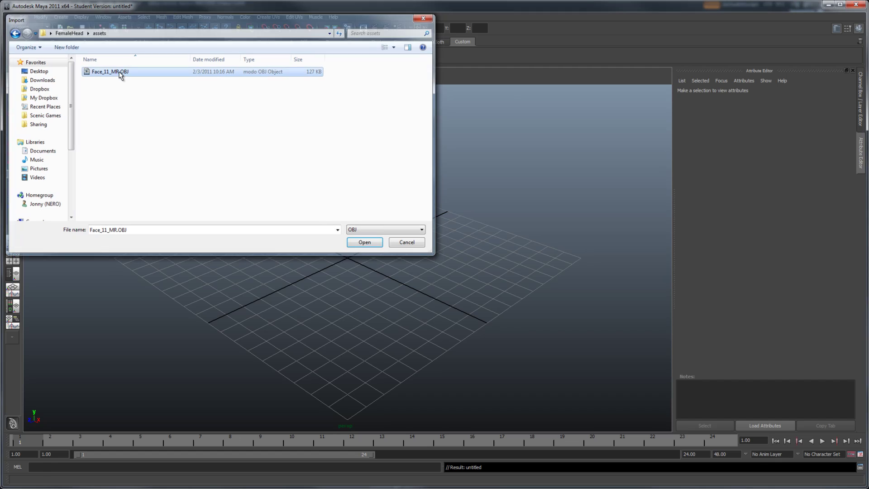
{"action": "left_click", "coordinate": [349, 203]}
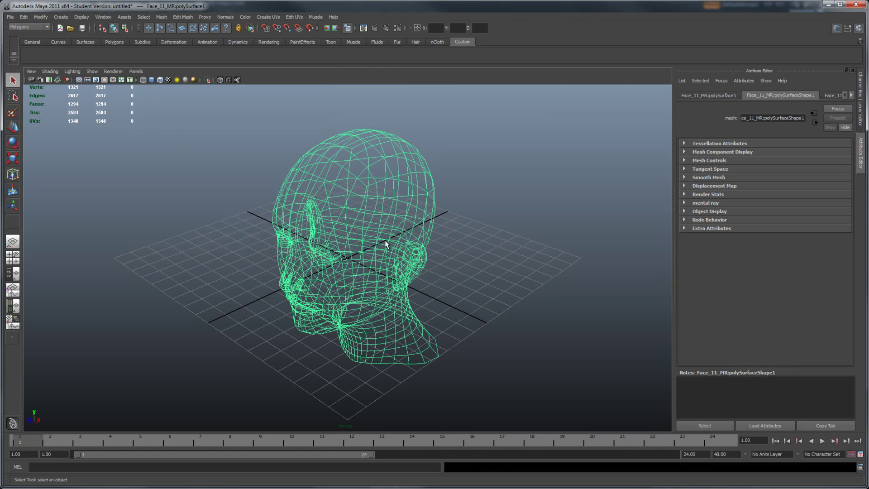
Step: Display the imported head shaded and move its pivot point down to the base of the neck
{"action": "key", "text": "5"}
{"action": "left_click_drag", "start_coordinate": [353, 248], "coordinate": [409, 228], "text": "alt"}
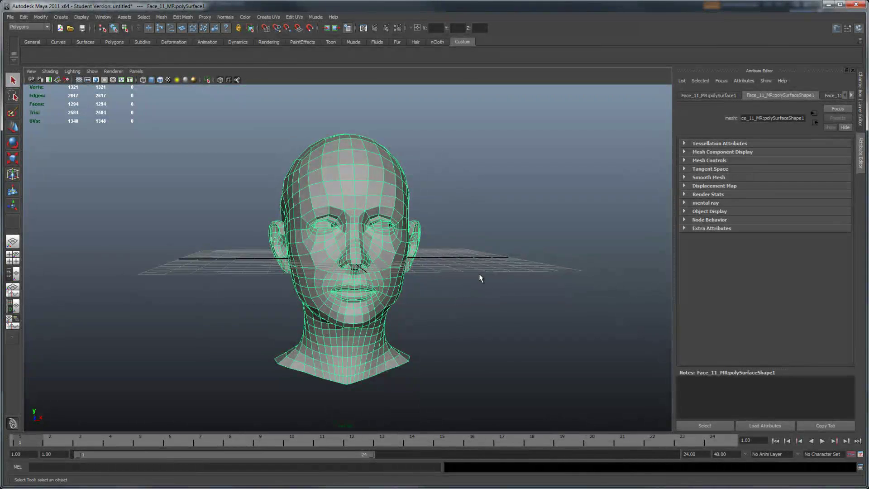
{"action": "left_click_drag", "start_coordinate": [479, 278], "coordinate": [371, 260], "text": "alt"}
{"action": "key", "text": "w"}
{"action": "middle_click_drag", "start_coordinate": [371, 260], "coordinate": [344, 218], "text": "alt"}
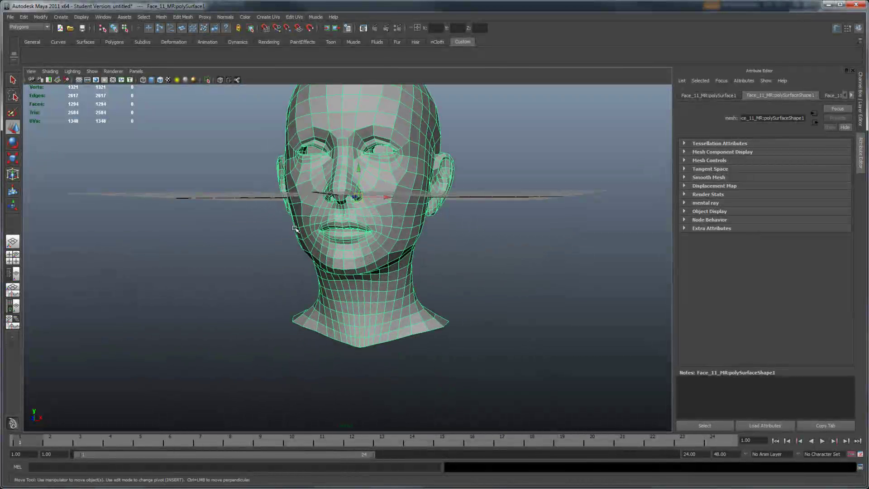
{"action": "key", "text": "Insert"}
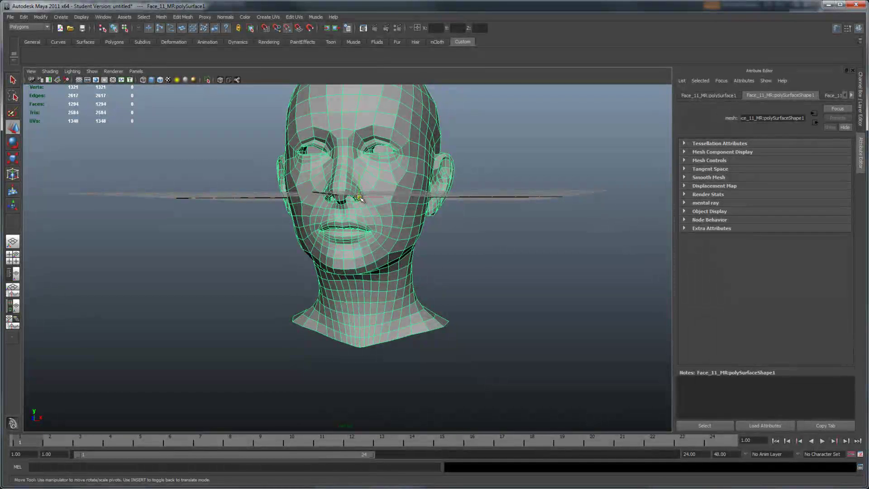
{"action": "left_click_drag", "start_coordinate": [360, 197], "coordinate": [389, 348]}
{"action": "key", "text": "Insert"}
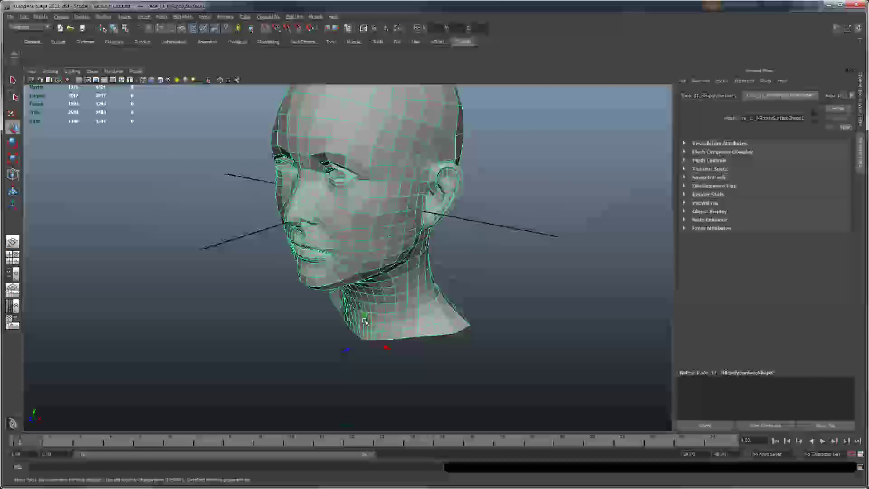
Step: Move the head so that the base of its neck rests on the grid
{"action": "left_click_drag", "start_coordinate": [369, 308], "coordinate": [349, 236]}
{"action": "key", "text": "f"}
{"action": "left_click_drag", "start_coordinate": [353, 353], "coordinate": [407, 344], "text": "alt"}
Step: Center the head's pivot and align the head with the grid origin in a wireframe top view, returning to perspective
{"action": "left_click", "coordinate": [40, 18]}
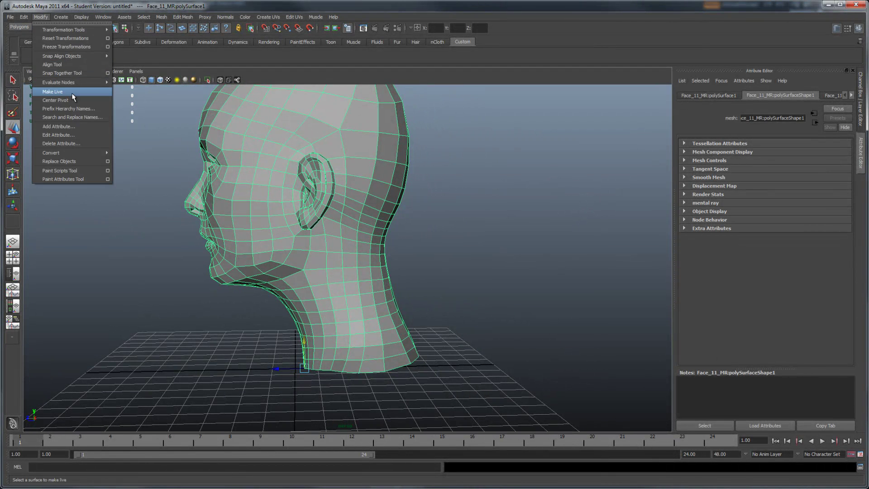
{"action": "left_click", "coordinate": [72, 99]}
{"action": "key", "text": "space"}
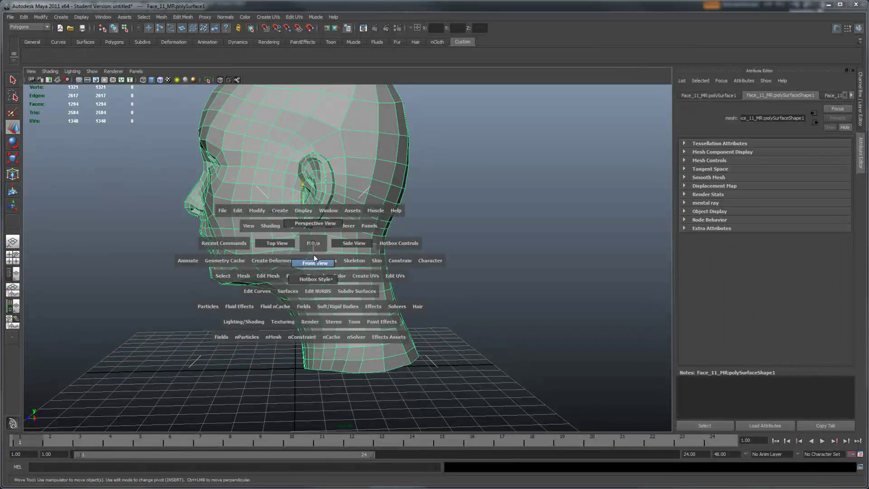
{"action": "left_click_drag", "start_coordinate": [314, 246], "coordinate": [272, 244]}
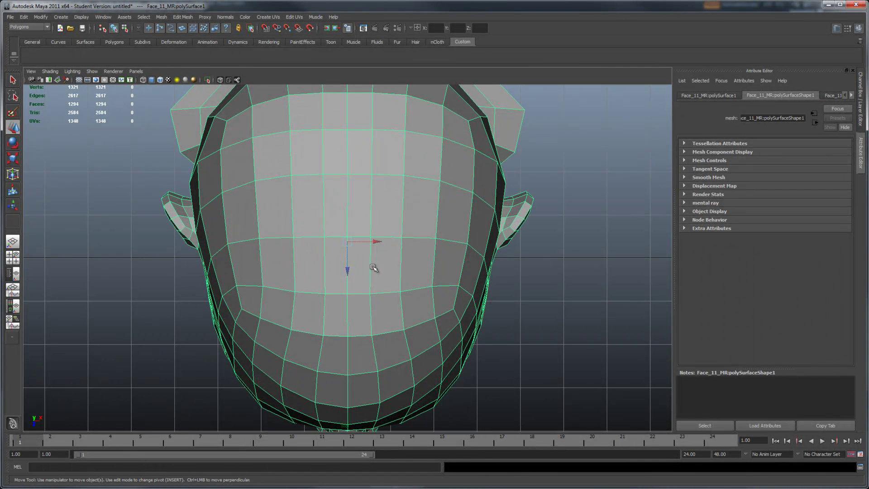
{"action": "key", "text": "4"}
{"action": "key", "text": "space"}
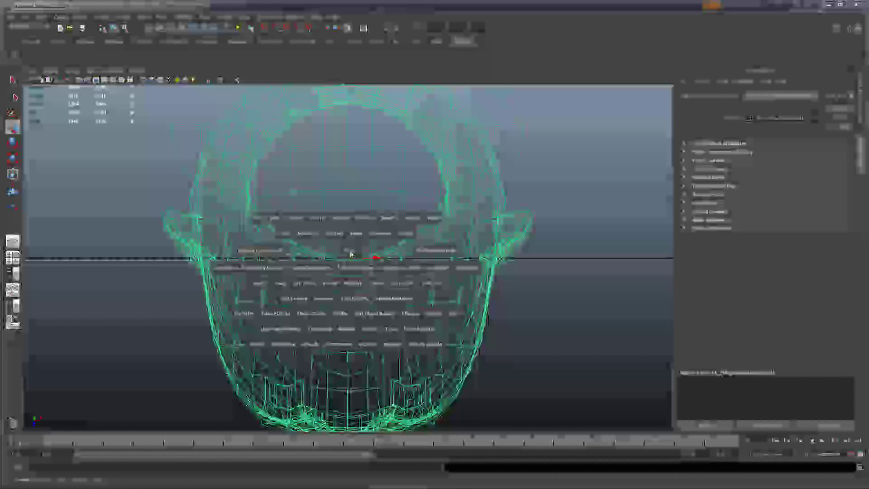
{"action": "left_click_drag", "start_coordinate": [351, 253], "coordinate": [351, 228]}
Step: Move the head's pivot to the grid origin at the neck base and freeze its transformations
{"action": "left_click_drag", "start_coordinate": [423, 289], "coordinate": [441, 291], "text": "alt"}
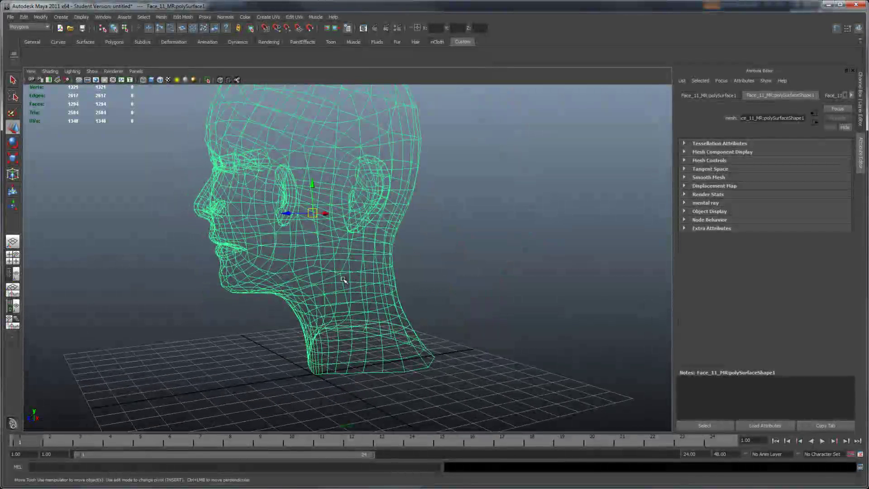
{"action": "left_click_drag", "start_coordinate": [311, 293], "coordinate": [333, 376], "text": "alt"}
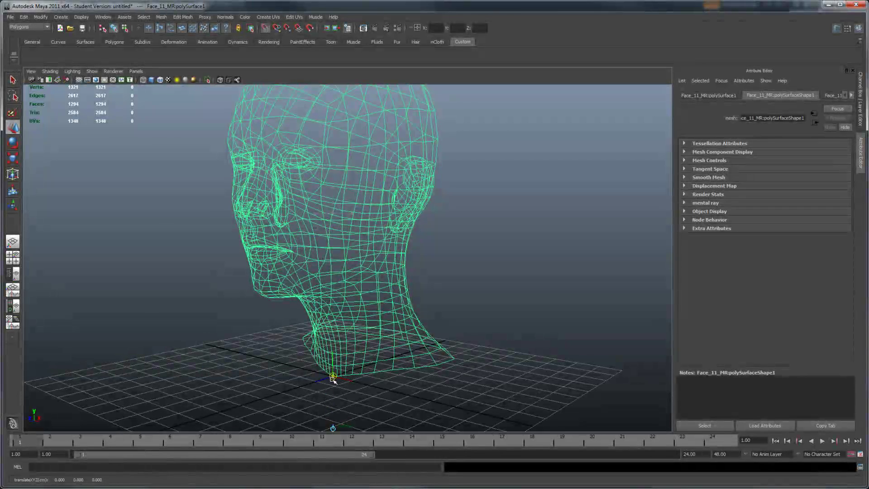
{"action": "left_click", "coordinate": [40, 17]}
{"action": "left_click", "coordinate": [53, 39]}
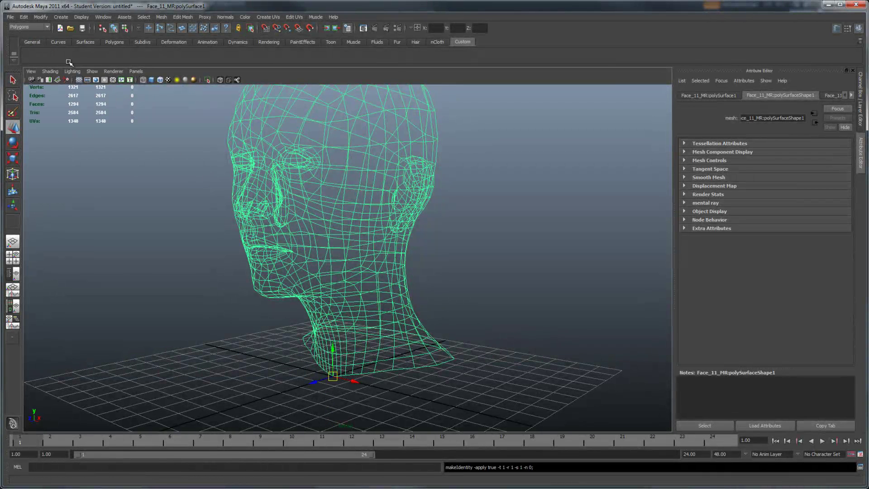
Step: Return the head to shaded display, soften its edge normals and deselect it
{"action": "key", "text": "f"}
{"action": "key", "text": "5"}
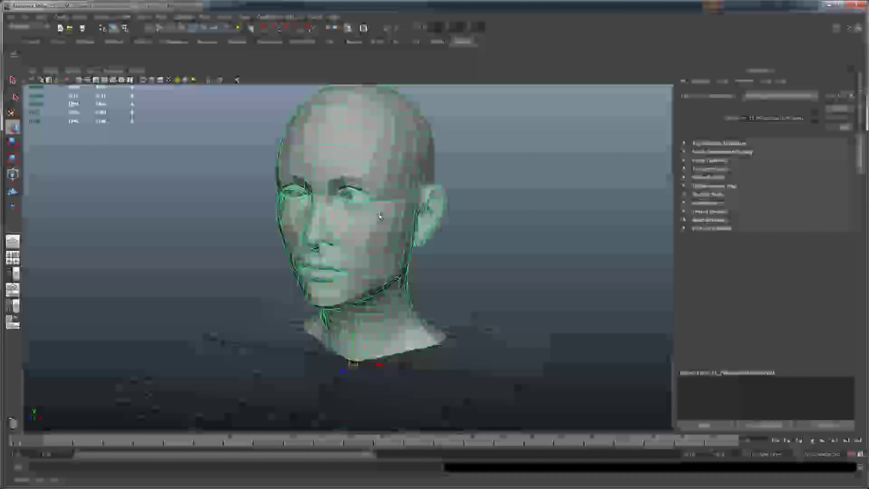
{"action": "left_click", "coordinate": [225, 17]}
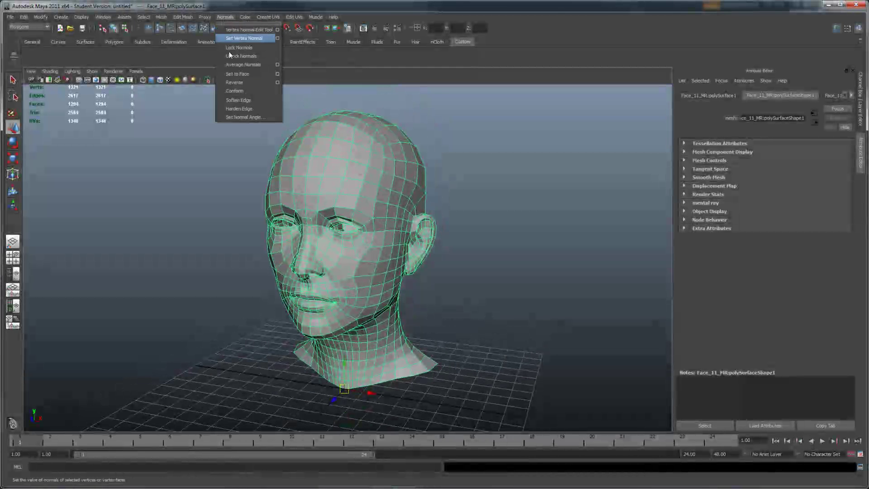
{"action": "left_click", "coordinate": [246, 100]}
{"action": "left_click", "coordinate": [225, 147]}
{"action": "left_click_drag", "start_coordinate": [321, 230], "coordinate": [344, 213], "text": "alt"}
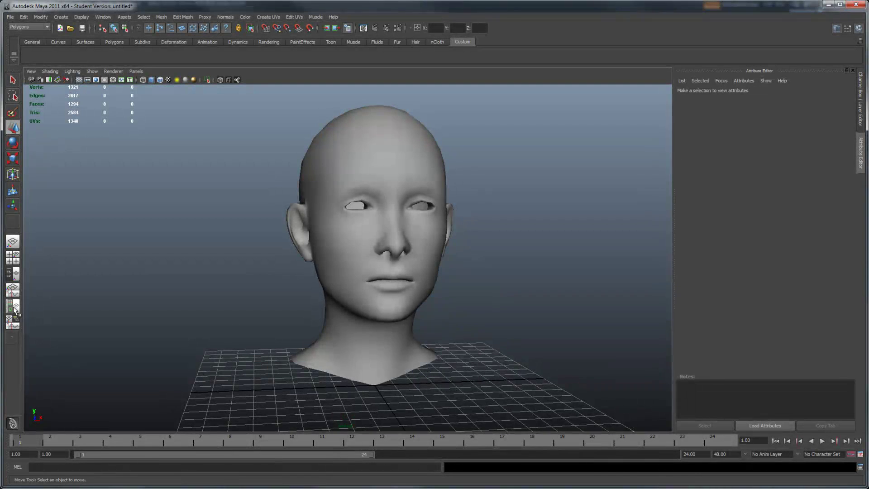
Step: Create a Blinn material in the Hypershade and assign it to the head
{"action": "left_click", "coordinate": [13, 309]}
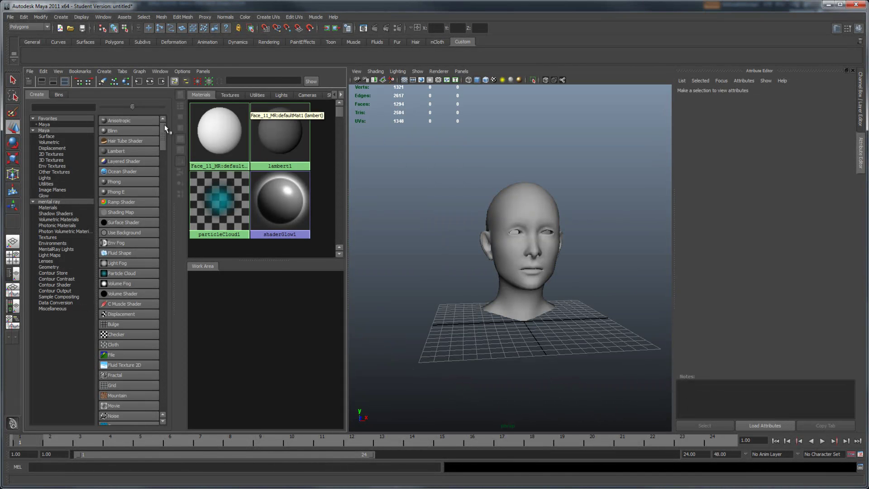
{"action": "left_click", "coordinate": [115, 151]}
{"action": "left_click", "coordinate": [503, 259]}
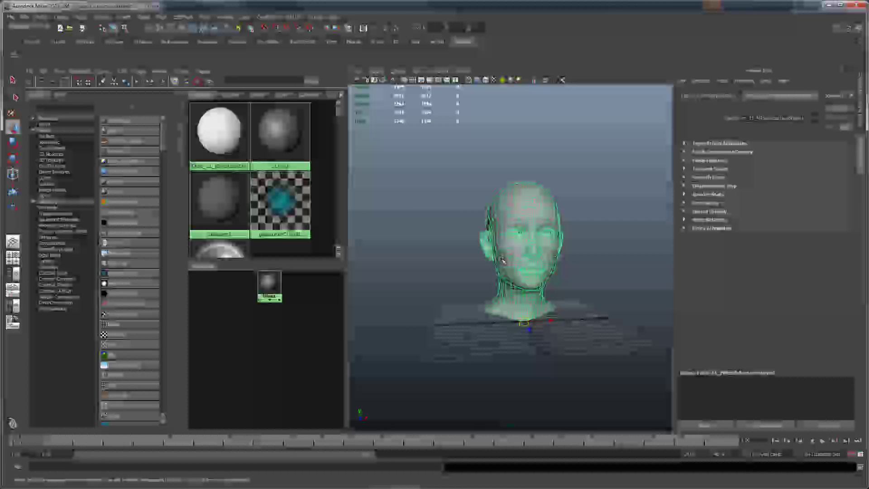
{"action": "right_click", "coordinate": [269, 284]}
{"action": "left_click", "coordinate": [254, 326]}
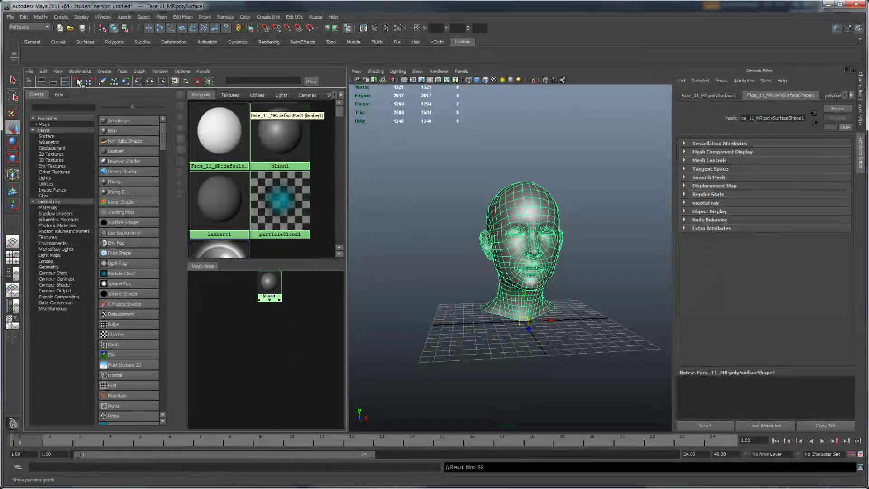
Step: Delete the unused shading nodes, deselect the head and return to the single perspective view
{"action": "left_click", "coordinate": [43, 71]}
{"action": "left_click", "coordinate": [59, 93]}
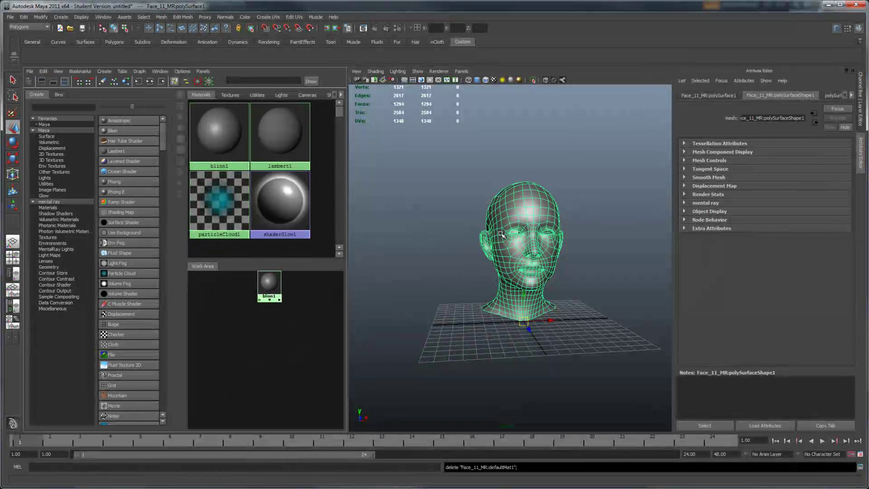
{"action": "left_click", "coordinate": [462, 223]}
{"action": "key", "text": "space"}
{"action": "left_click_drag", "start_coordinate": [444, 233], "coordinate": [362, 253], "text": "alt"}
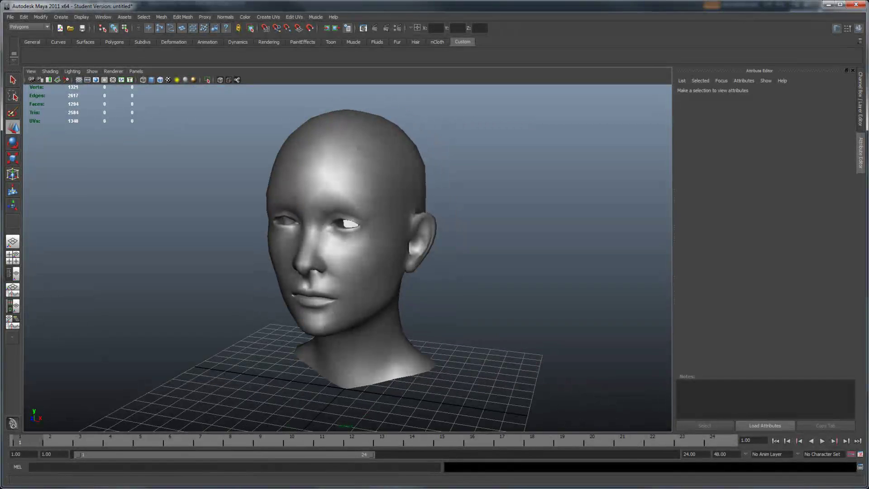
Step: Save the scene as FemaleHead_Displace in Maya ASCII format in the FemaleHead scenes folder
{"action": "left_click", "coordinate": [10, 17]}
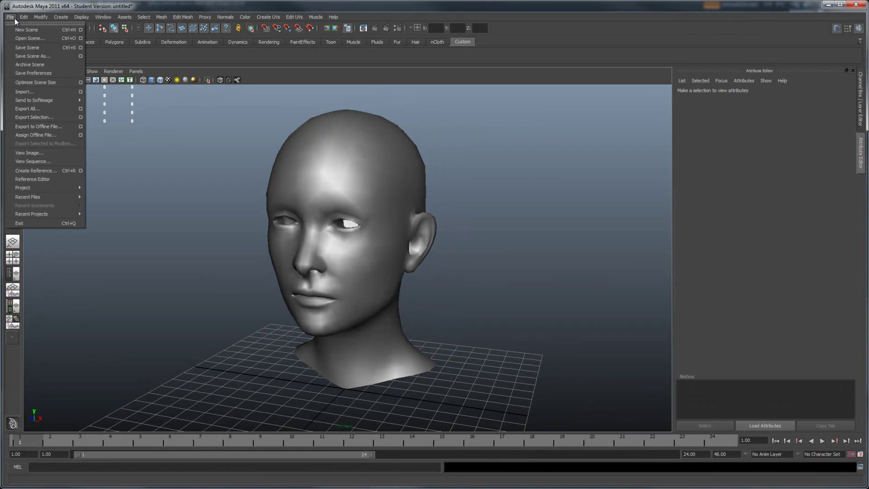
{"action": "left_click", "coordinate": [39, 56]}
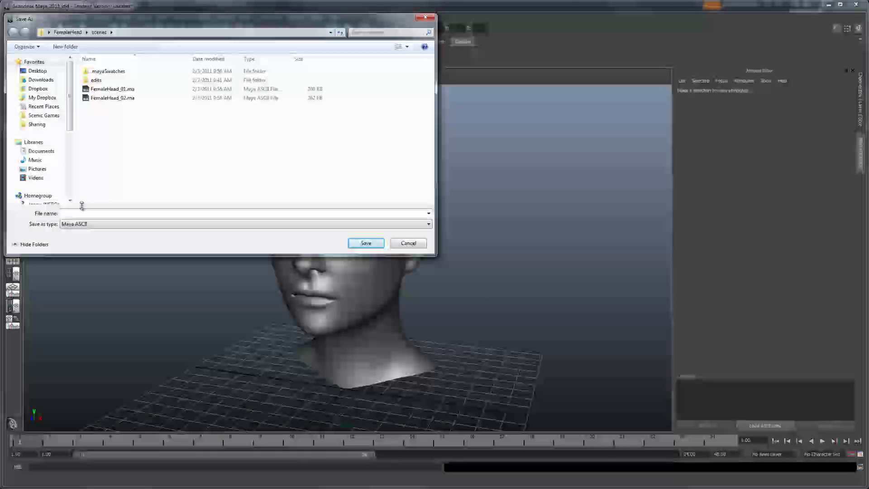
{"action": "type", "text": "FemaleH"}
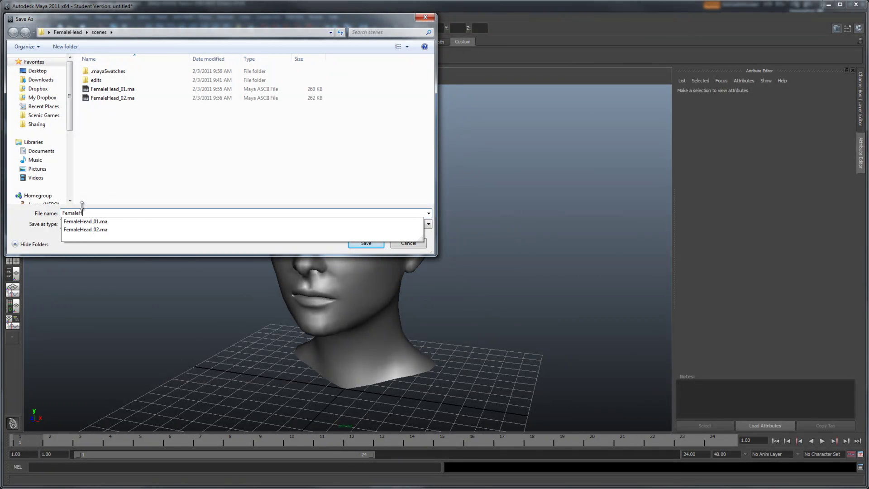
{"action": "type", "text": "ead_S"}
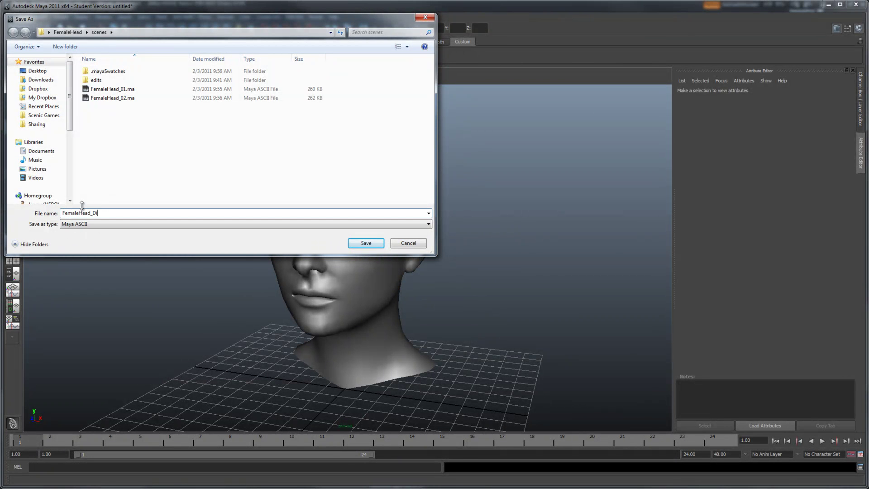
{"action": "type", "text": "isplace"}
{"action": "key", "text": "Return"}
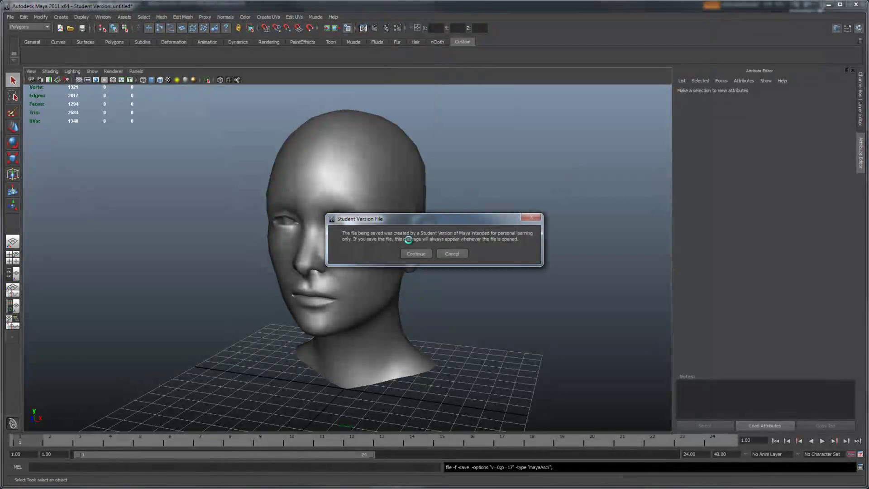
{"action": "left_click", "coordinate": [415, 253]}
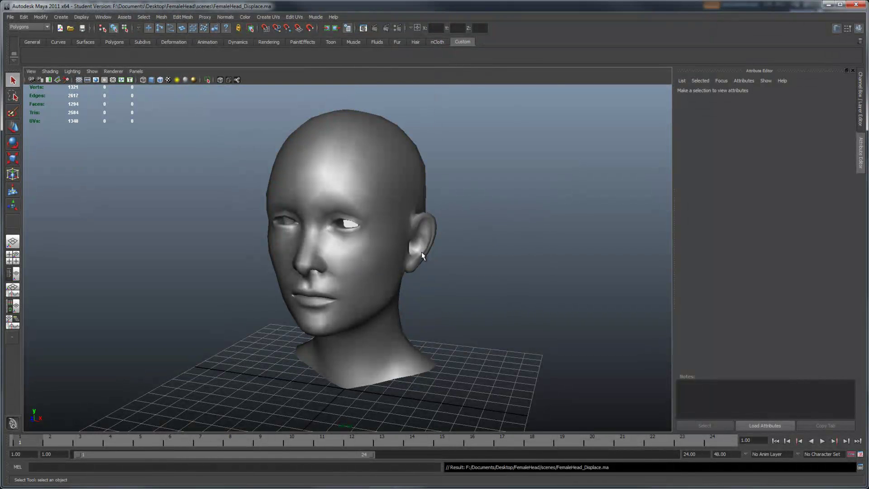
Step: Open the render settings and set the renderer to mental ray
{"action": "left_click", "coordinate": [398, 29]}
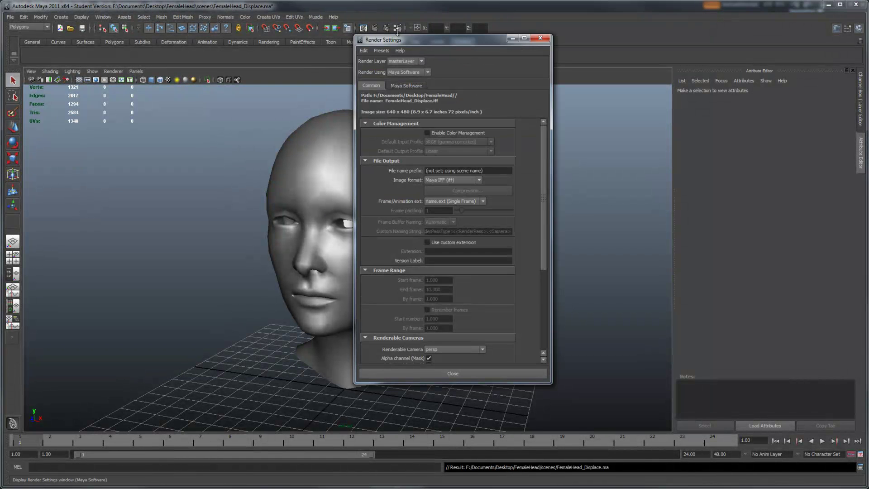
{"action": "left_click", "coordinate": [407, 72]}
{"action": "left_click", "coordinate": [401, 92]}
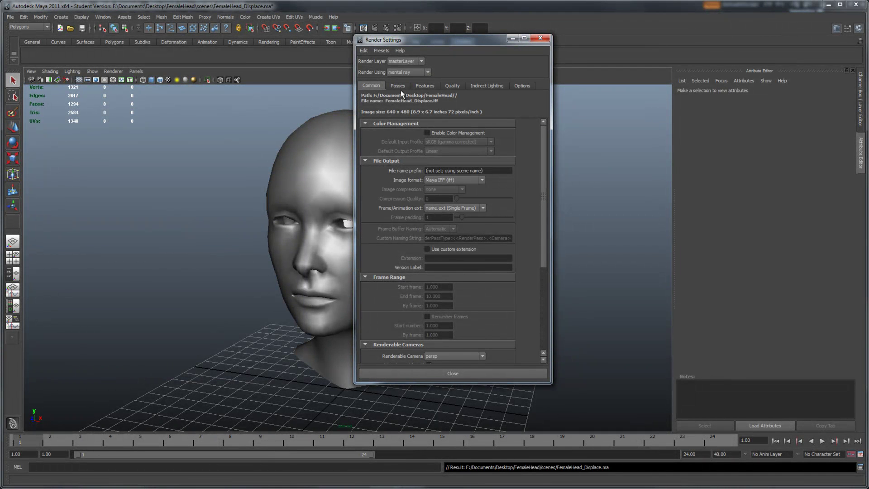
Step: Enable color management in the render settings and choose the Production quality preset
{"action": "left_click", "coordinate": [427, 133]}
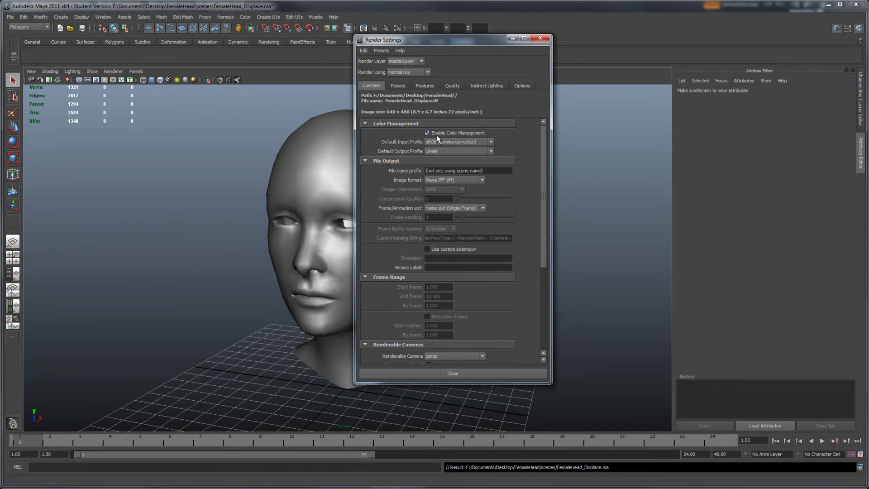
{"action": "left_click", "coordinate": [456, 85]}
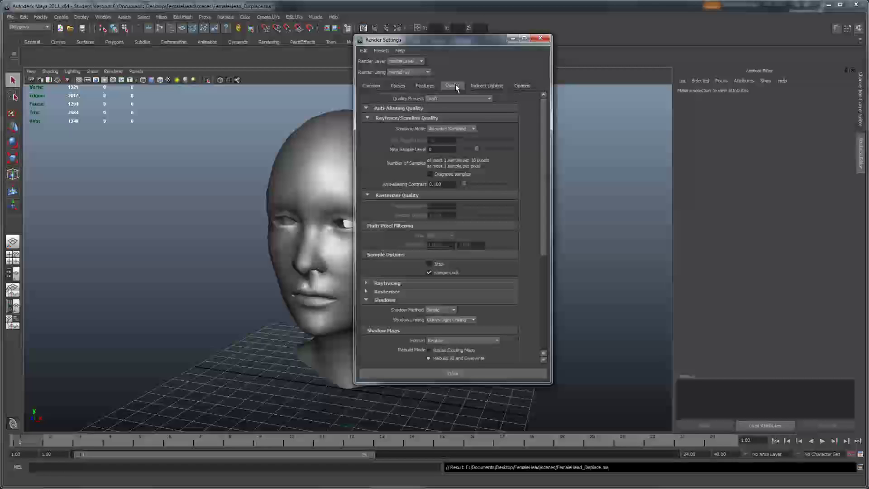
{"action": "left_click", "coordinate": [453, 99]}
{"action": "left_click", "coordinate": [437, 165]}
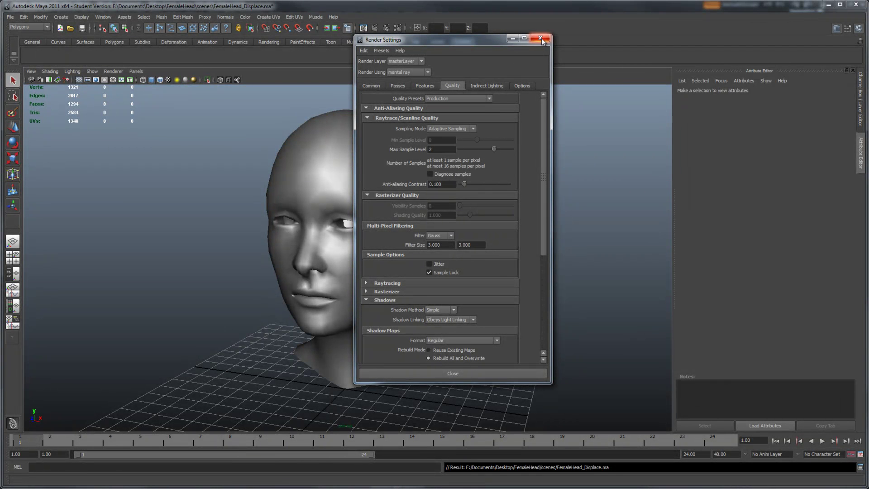
Step: Set the multi-pixel filter to Mitchell, enable Jitter in the sample options and close the render settings
{"action": "left_click", "coordinate": [433, 84]}
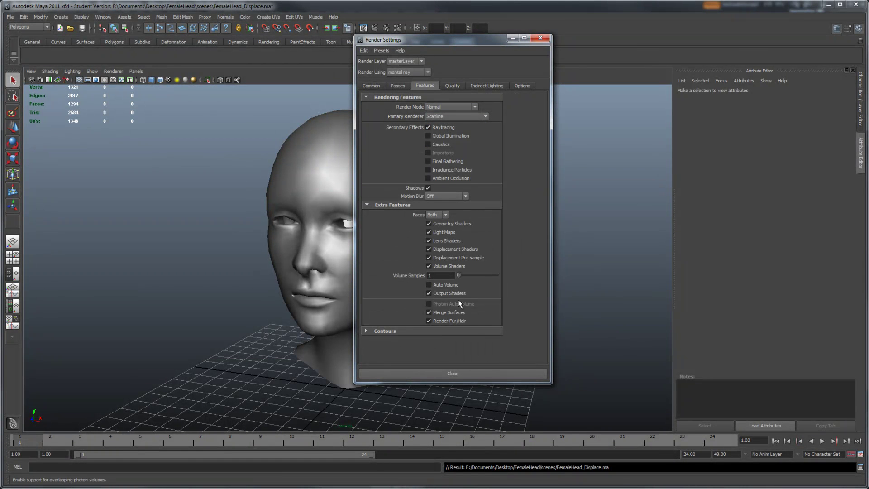
{"action": "left_click", "coordinate": [453, 86]}
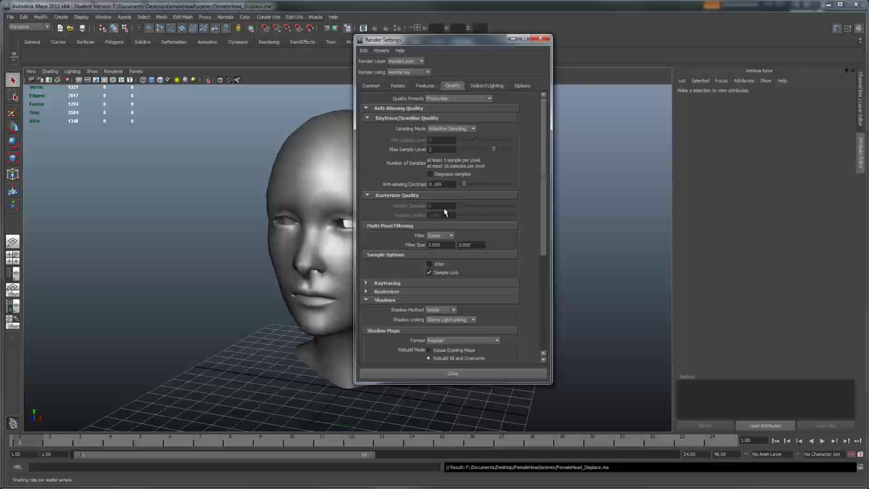
{"action": "left_click", "coordinate": [442, 235]}
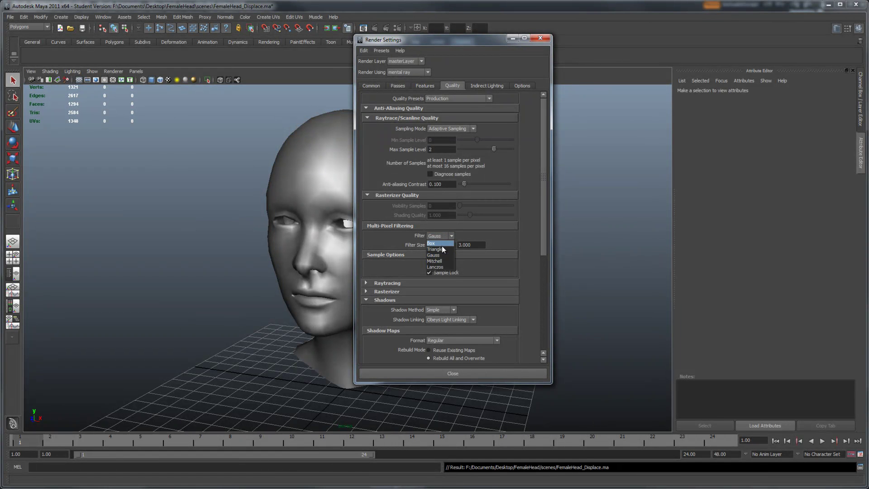
{"action": "left_click", "coordinate": [441, 261]}
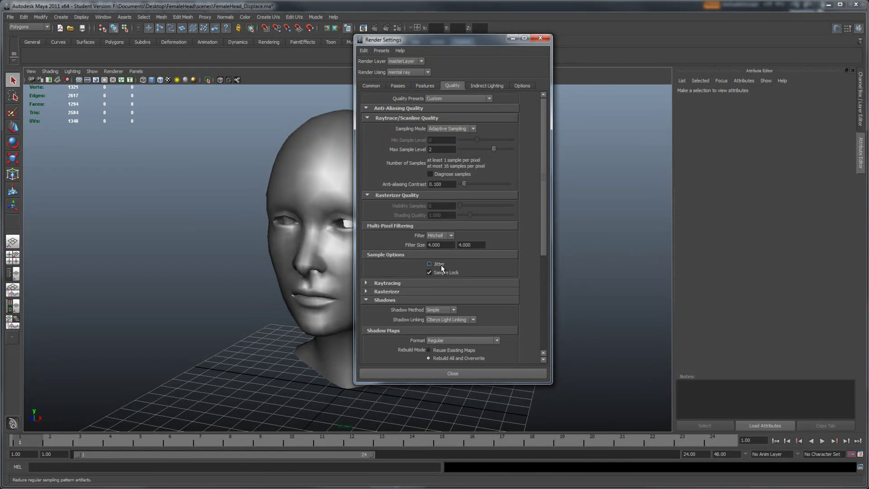
{"action": "left_click", "coordinate": [431, 265]}
{"action": "left_click", "coordinate": [541, 38]}
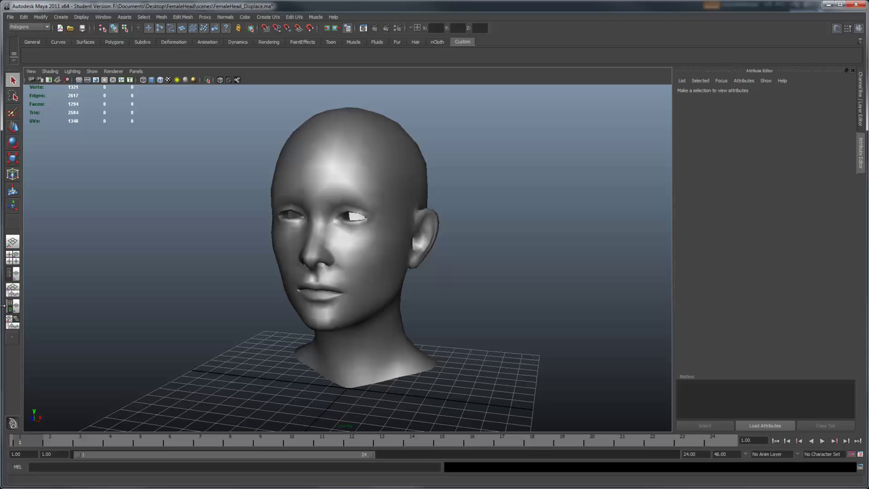
Step: Show the Hypershade beside the perspective view and rename the Blinn material to HeadShader
{"action": "left_click", "coordinate": [13, 306]}
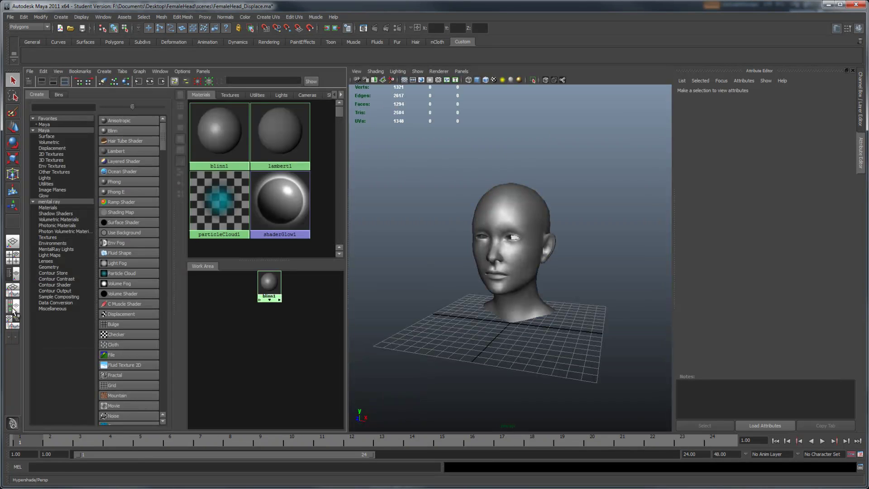
{"action": "left_click", "coordinate": [265, 286]}
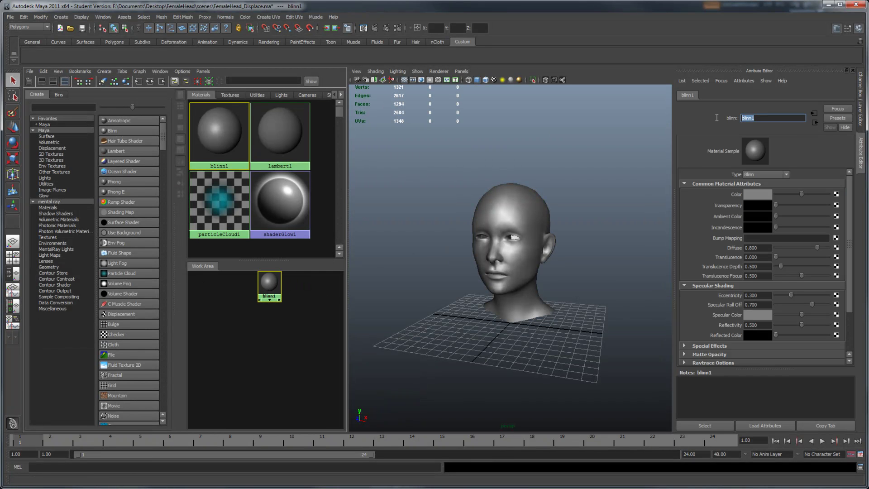
{"action": "type", "text": "HeadShader"}
{"action": "key", "text": "Return"}
Step: Select the head and rename its mesh object to FemaleHeadMesh
{"action": "left_click", "coordinate": [547, 202]}
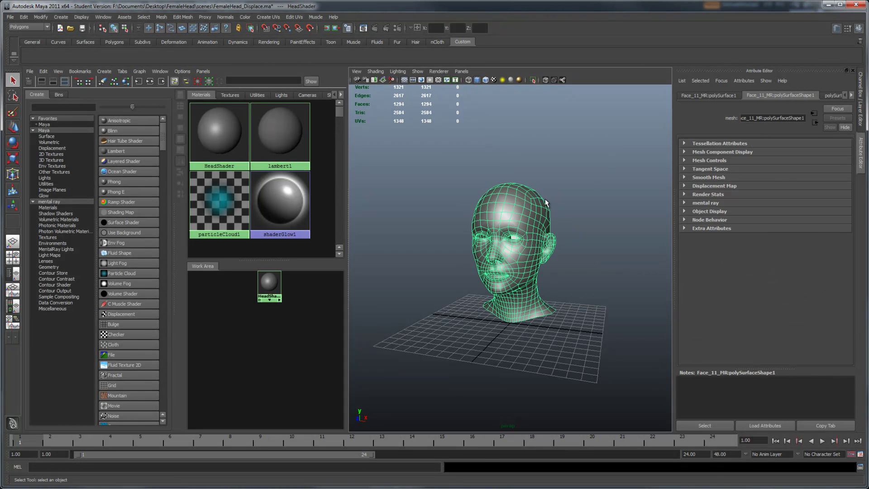
{"action": "left_click_drag", "start_coordinate": [765, 118], "coordinate": [741, 117]}
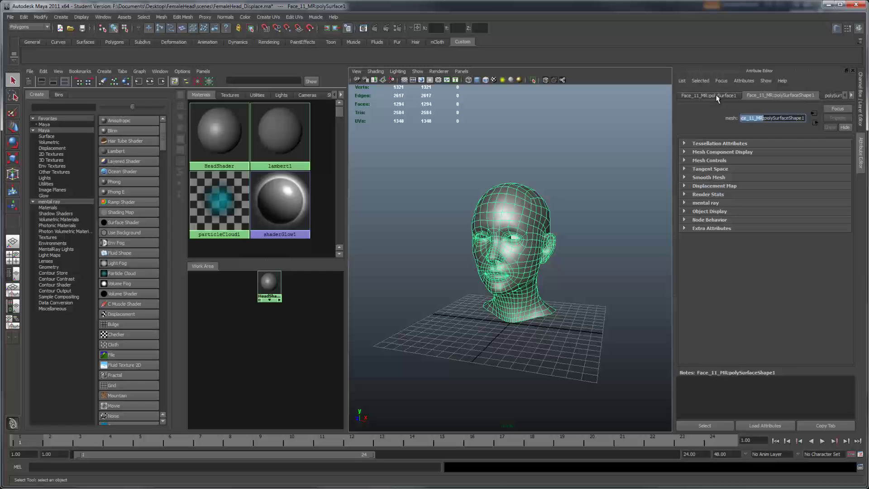
{"action": "key", "text": "ctrl+a"}
{"action": "left_click", "coordinate": [548, 235]}
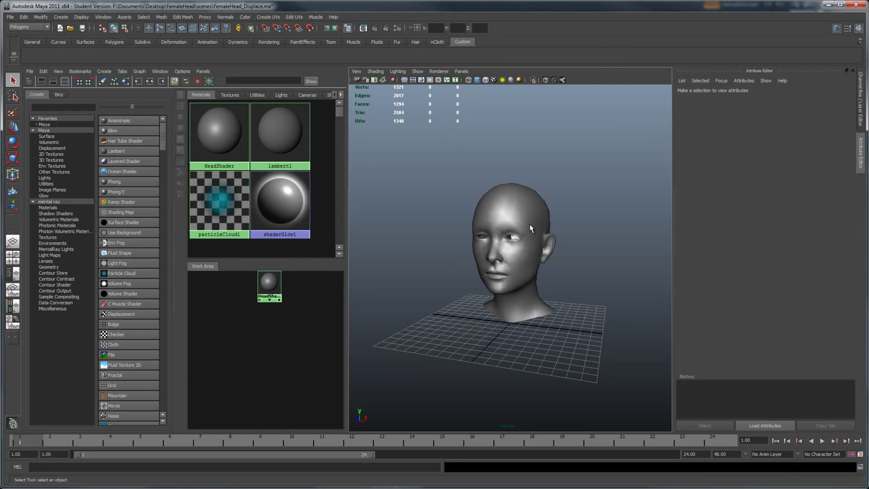
{"action": "left_click", "coordinate": [528, 212]}
{"action": "key", "text": "ctrl+a"}
{"action": "double_click", "coordinate": [790, 97]}
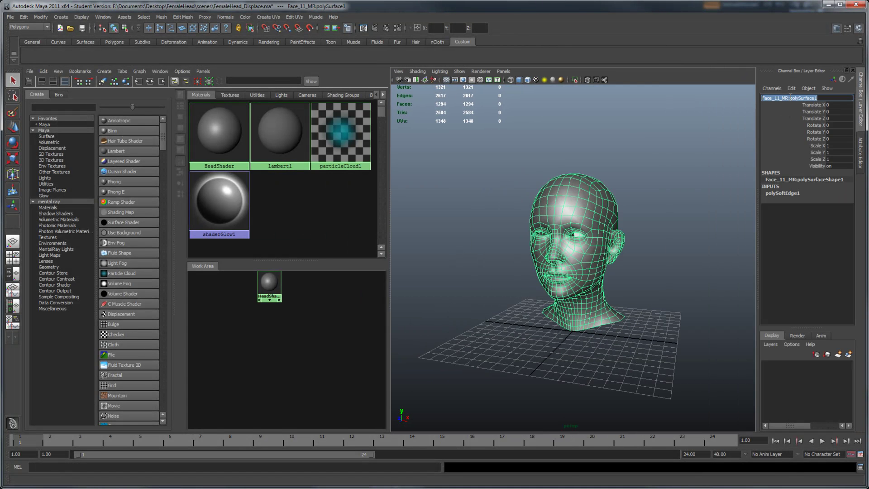
{"action": "type", "text": "FemaleHeadMesh"}
{"action": "key", "text": "Return"}
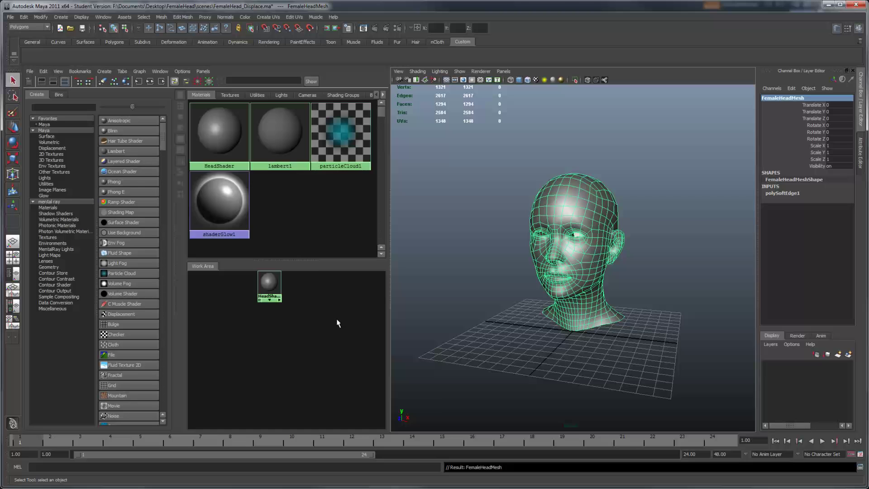
Step: Graph HeadShader's input and output connections and add a File texture as its shading group's displacement material
{"action": "left_click", "coordinate": [272, 284]}
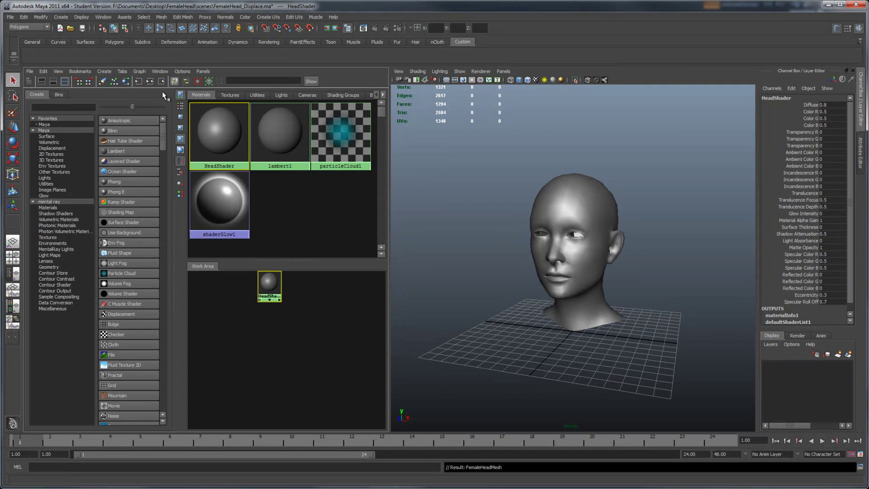
{"action": "left_click", "coordinate": [150, 82]}
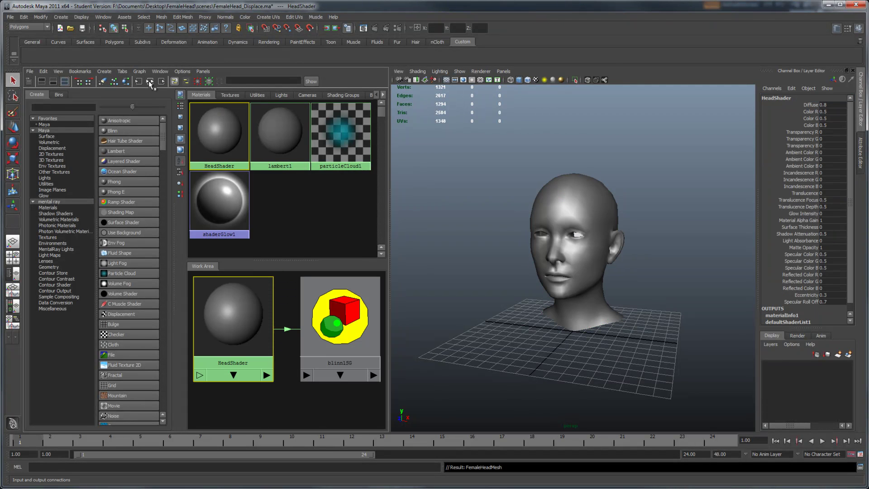
{"action": "double_click", "coordinate": [316, 308]}
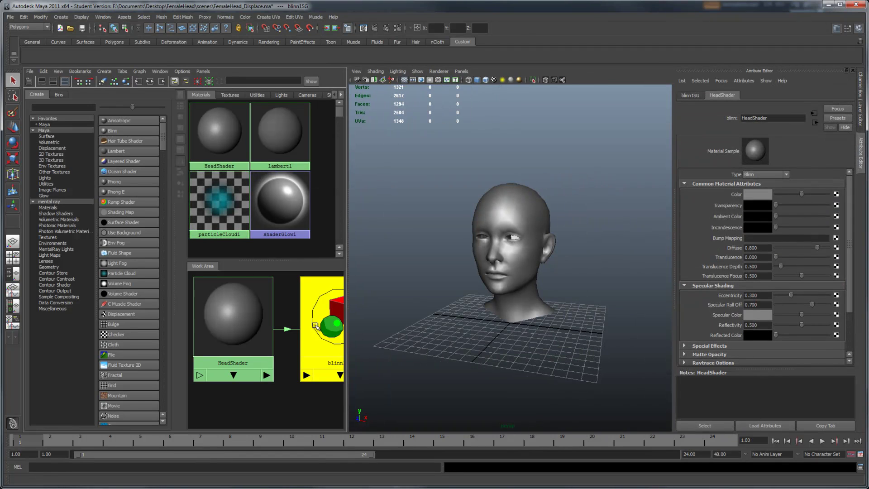
{"action": "left_click", "coordinate": [689, 96]}
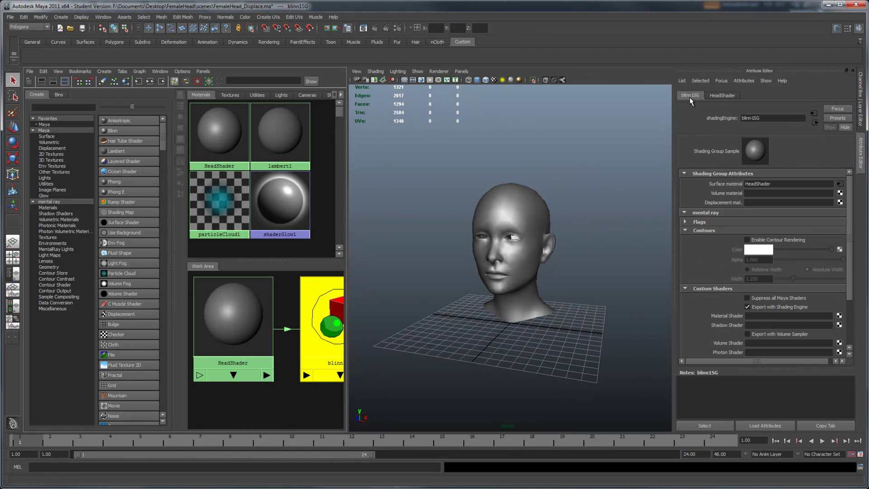
{"action": "left_click", "coordinate": [683, 213]}
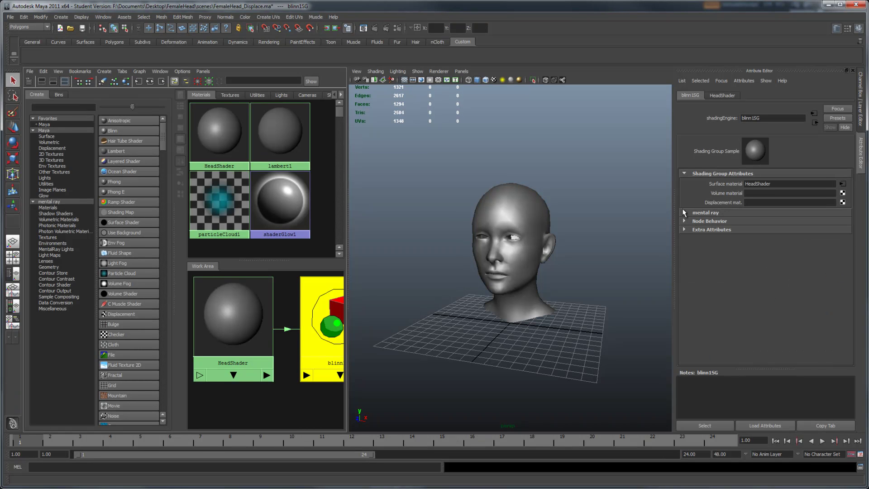
{"action": "left_click", "coordinate": [842, 203]}
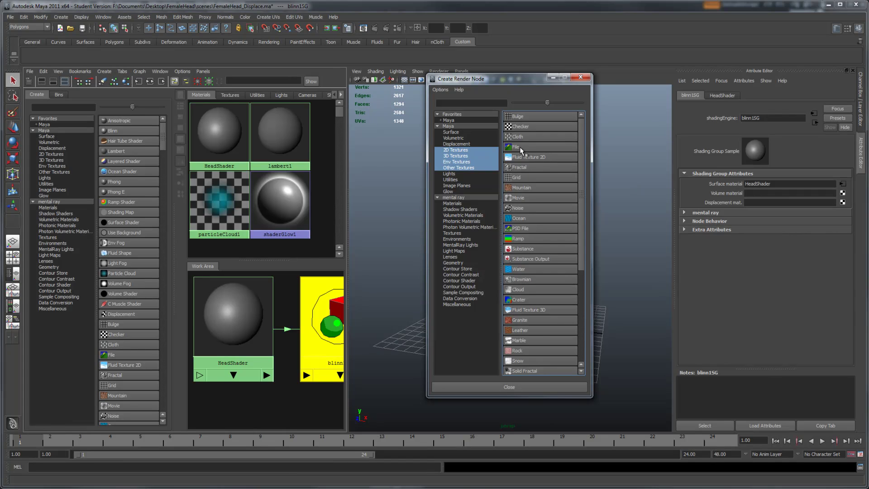
{"action": "left_click", "coordinate": [520, 146]}
Step: Load FemaleHead_D.tif from the textures folder into the displacement's file node
{"action": "left_click", "coordinate": [743, 95]}
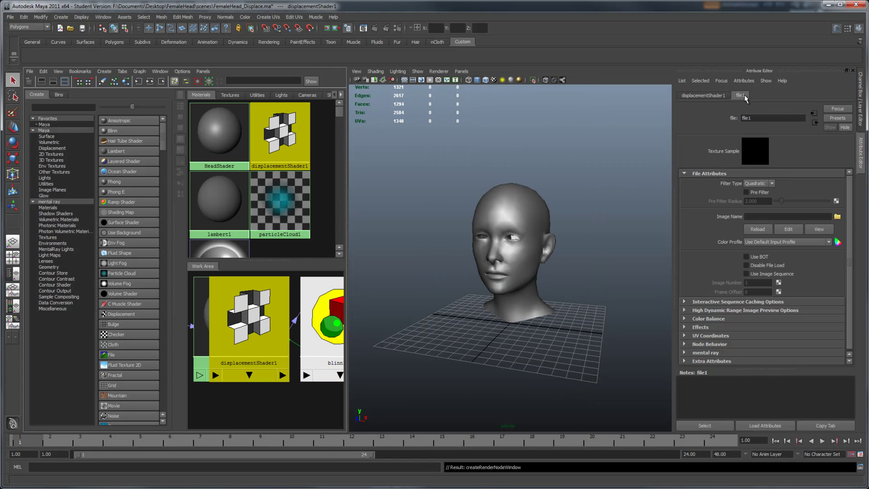
{"action": "left_click", "coordinate": [838, 216]}
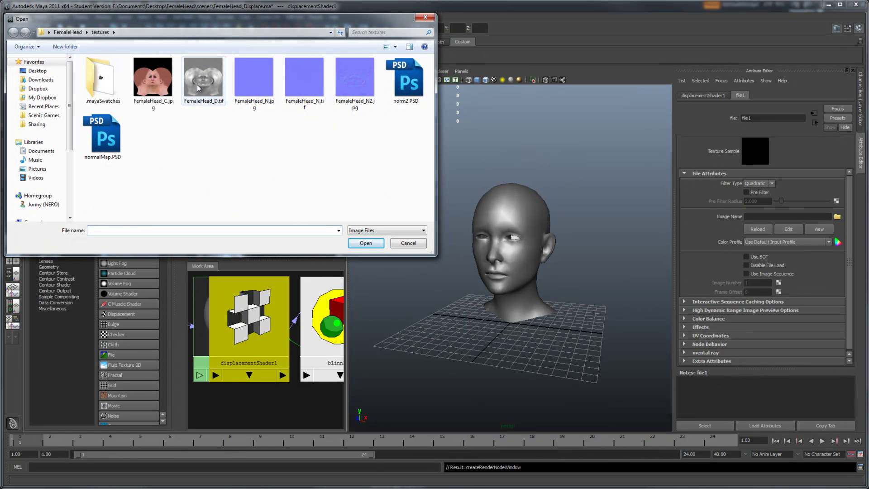
{"action": "double_click", "coordinate": [198, 88]}
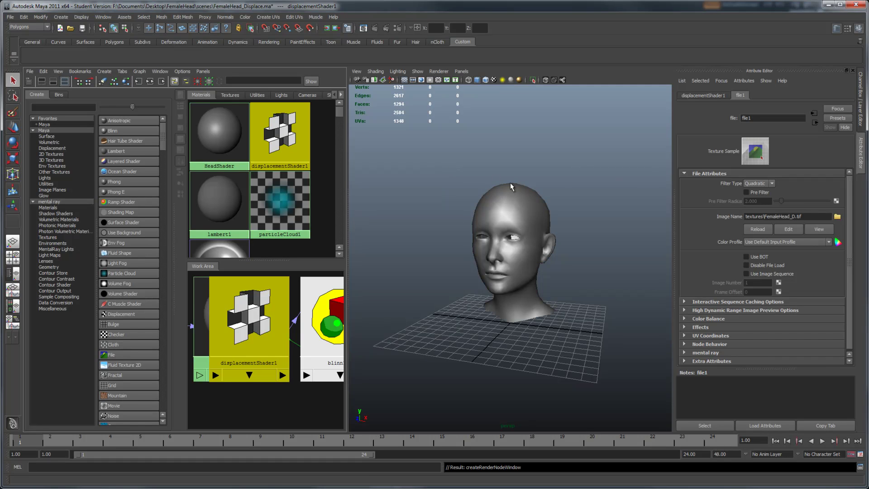
Step: Set the displacement texture's filter type to Off and its color profile to Linear
{"action": "left_click", "coordinate": [758, 185]}
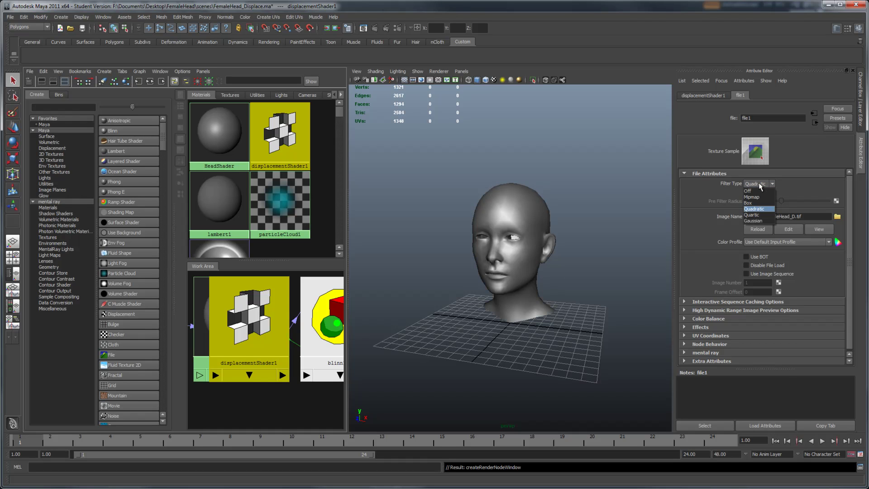
{"action": "left_click", "coordinate": [755, 191]}
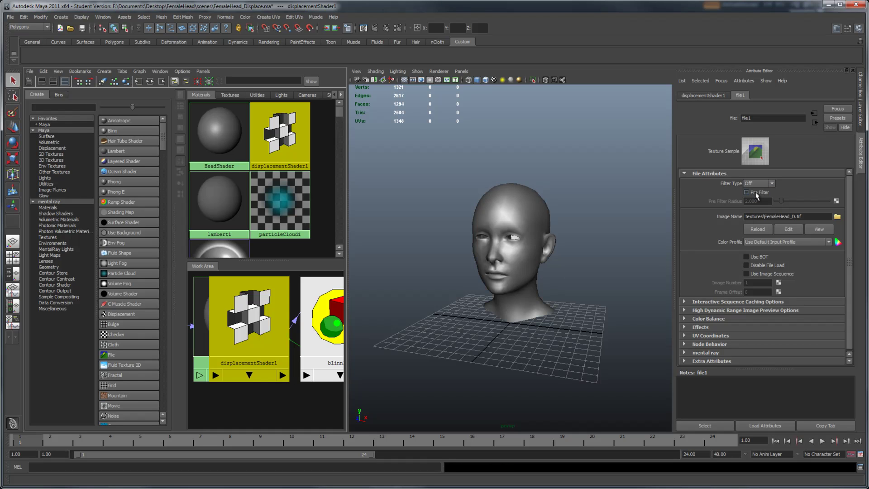
{"action": "left_click", "coordinate": [763, 243]}
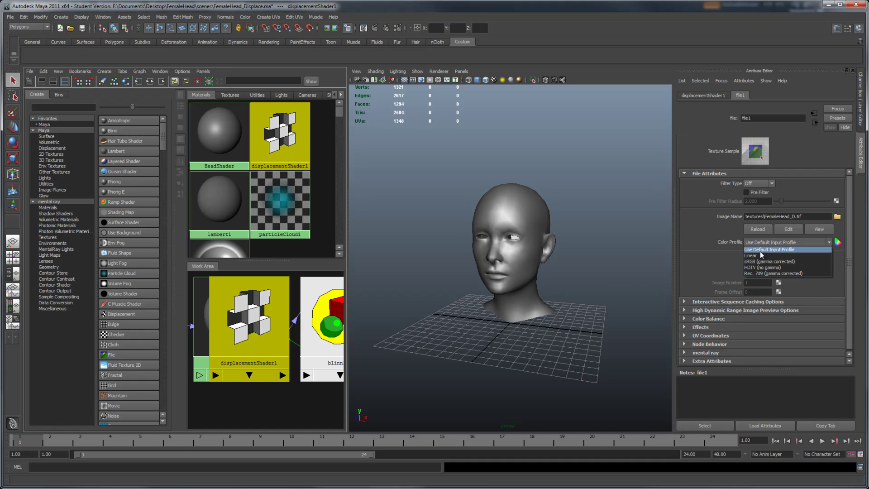
{"action": "left_click", "coordinate": [760, 256]}
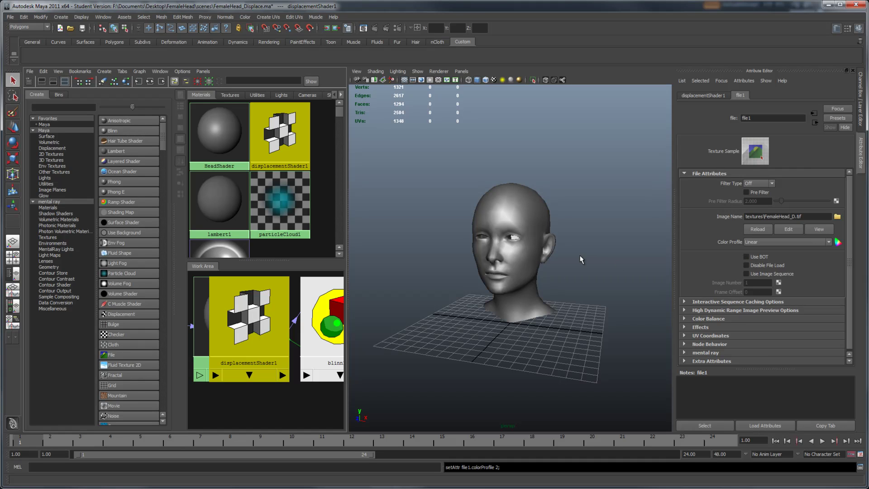
Step: Test-render the displaced head, close the render, and frame the head larger in the perspective view with the resolution gate on
{"action": "left_click", "coordinate": [375, 29]}
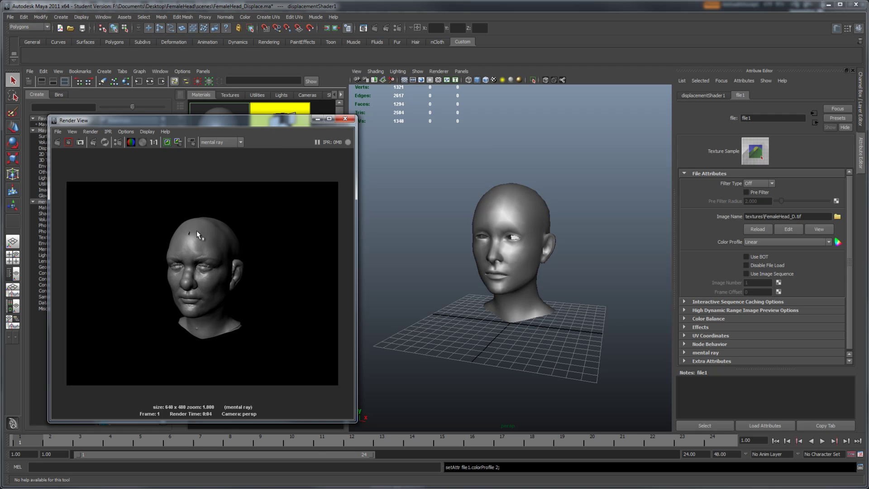
{"action": "left_click", "coordinate": [344, 121]}
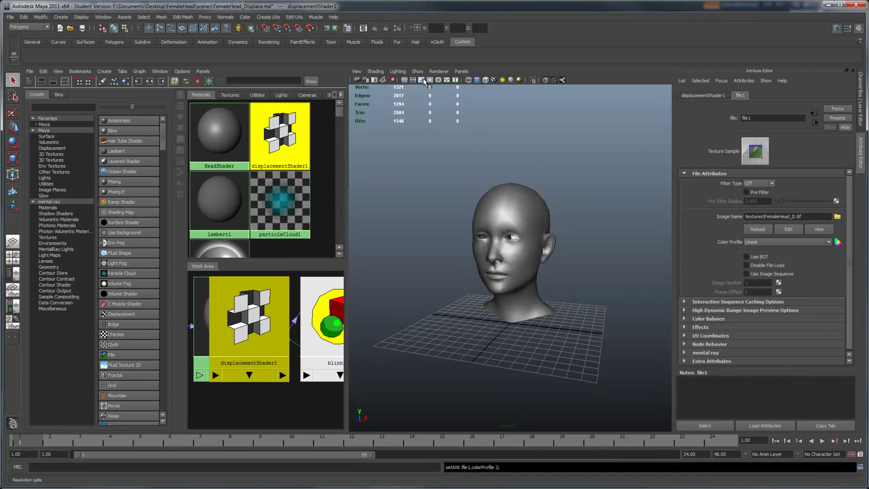
{"action": "left_click", "coordinate": [422, 80]}
{"action": "left_click_drag", "start_coordinate": [494, 220], "coordinate": [470, 229], "text": "alt"}
{"action": "right_click_drag", "start_coordinate": [470, 229], "coordinate": [491, 248], "text": "alt"}
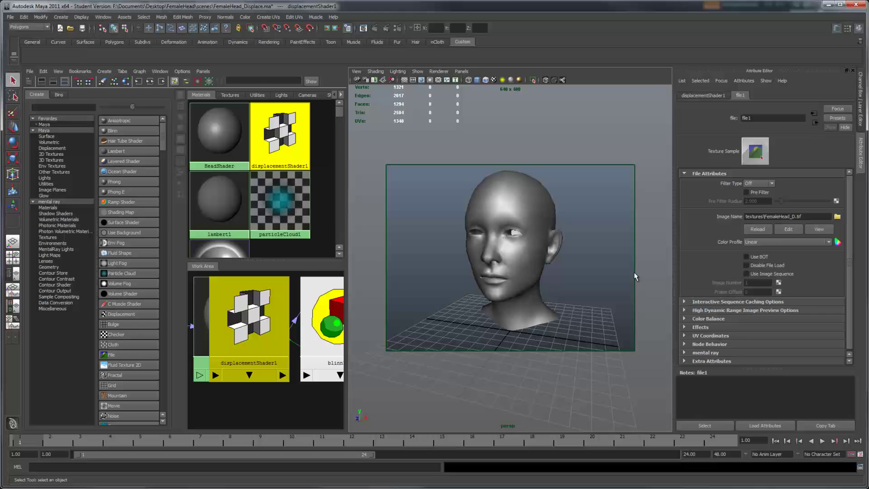
Step: Expand the displacement texture's Color Balance attributes and rename the file node to fileFemaleDisplace
{"action": "left_click_drag", "start_coordinate": [846, 283], "coordinate": [849, 298]}
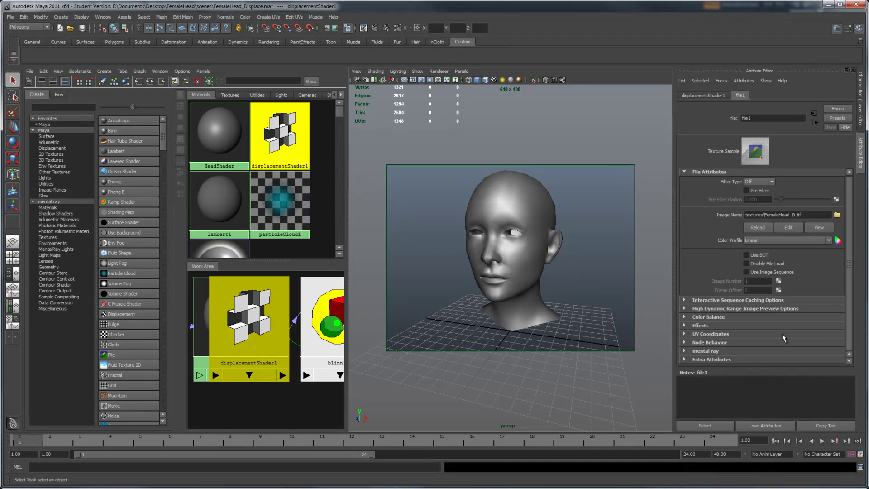
{"action": "left_click", "coordinate": [691, 317]}
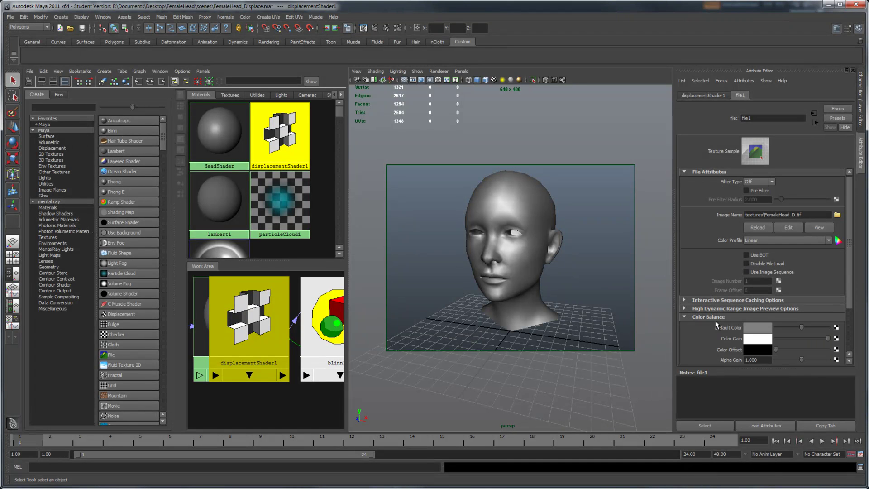
{"action": "left_click_drag", "start_coordinate": [848, 289], "coordinate": [848, 328]}
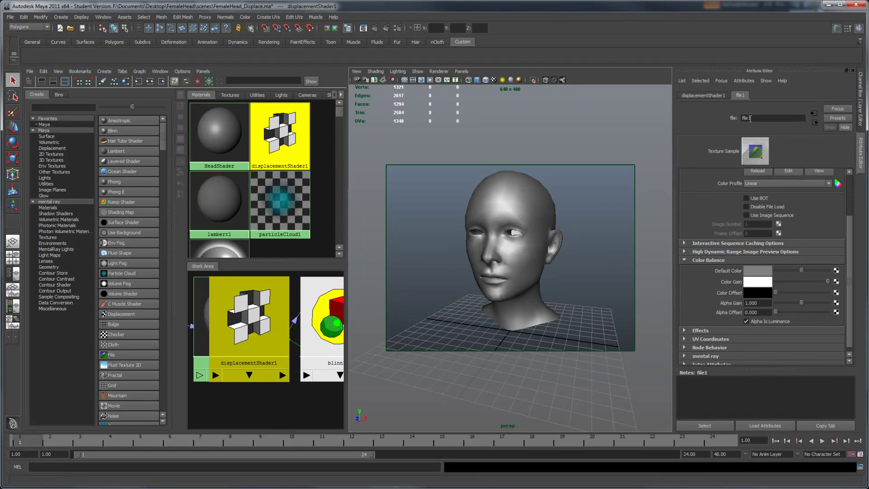
{"action": "left_click", "coordinate": [765, 117]}
{"action": "key", "text": "BackSpace"}
{"action": "type", "text": "FemaleDisplace"}
{"action": "key", "text": "Return"}
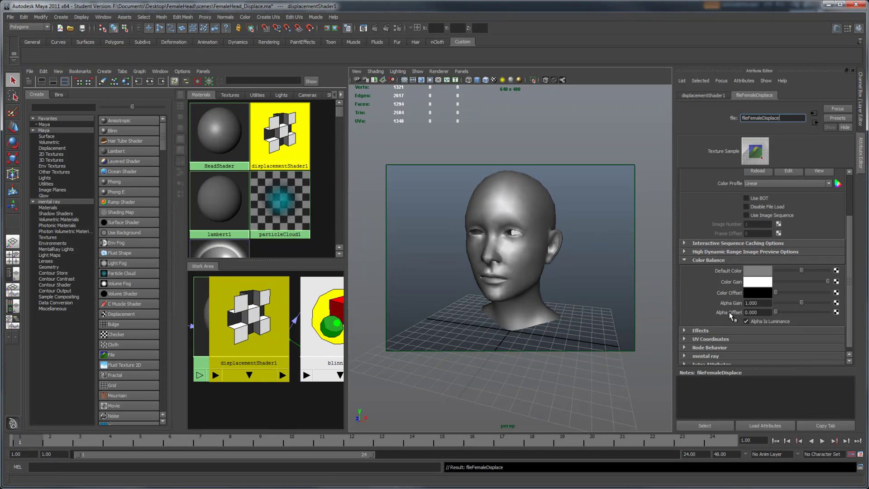
Step: Create an expression on the displacement file's Alpha Offset reading fileFemaleDisplace.alphaOffset = -0.5 * fileFemaleDisplace.alphaGain; and close the Expression Editor
{"action": "right_click", "coordinate": [725, 314]}
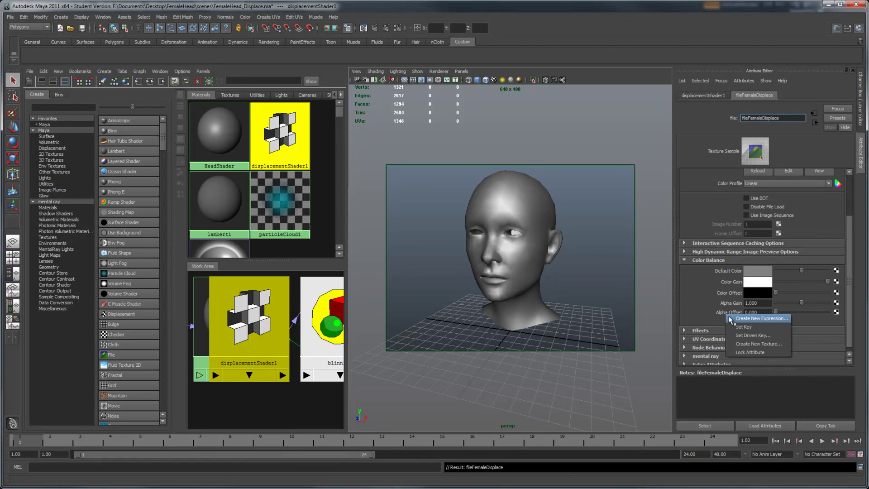
{"action": "left_click", "coordinate": [751, 319]}
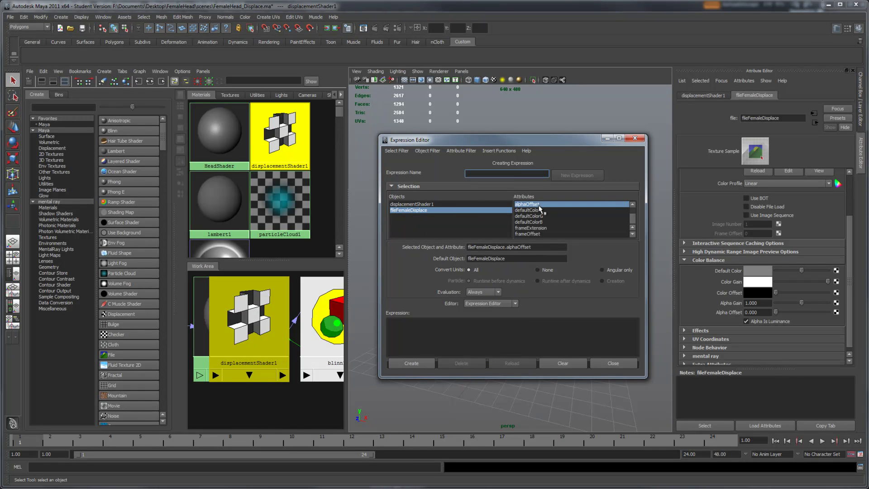
{"action": "left_click_drag", "start_coordinate": [531, 247], "coordinate": [464, 249]}
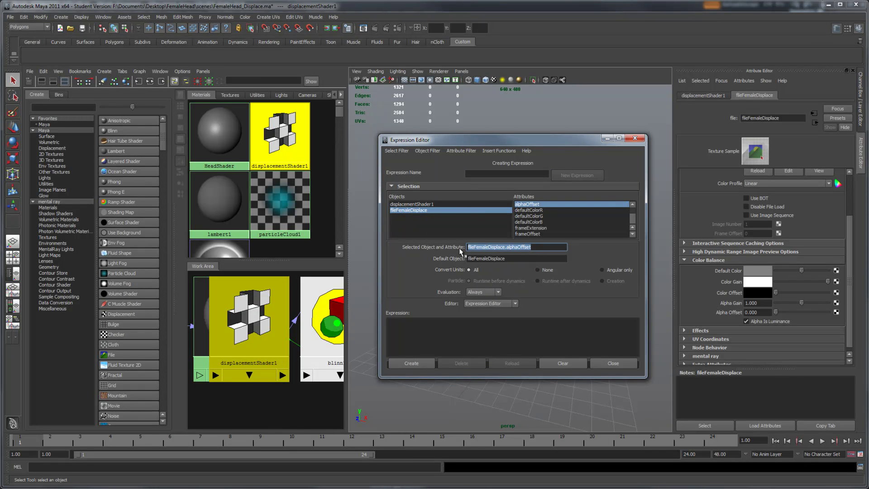
{"action": "left_click", "coordinate": [442, 338]}
{"action": "left_click_drag", "start_coordinate": [441, 336], "coordinate": [442, 336]}
{"action": "left_click", "coordinate": [500, 334]}
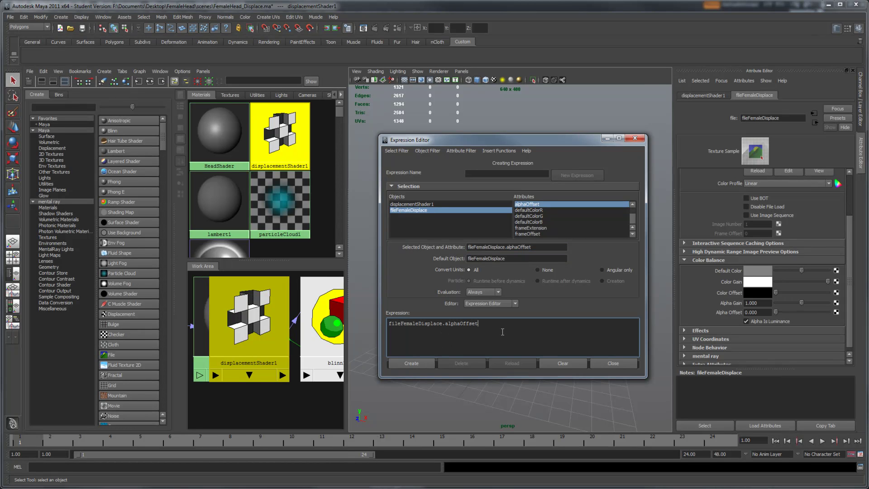
{"action": "double_click", "coordinate": [500, 331]}
{"action": "left_click", "coordinate": [502, 330]}
{"action": "type", "text": "= -0.5 * fileFemaleDisplace.alphaGain;"}
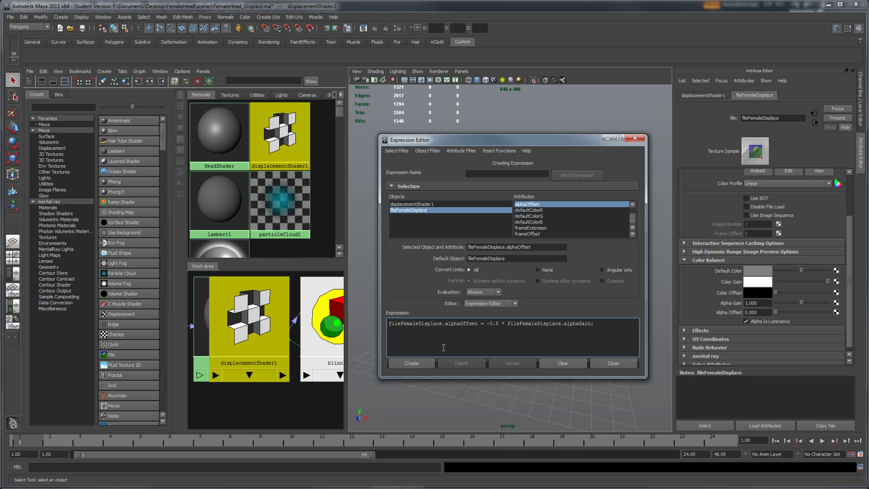
{"action": "left_click", "coordinate": [411, 363]}
{"action": "left_click", "coordinate": [635, 138]}
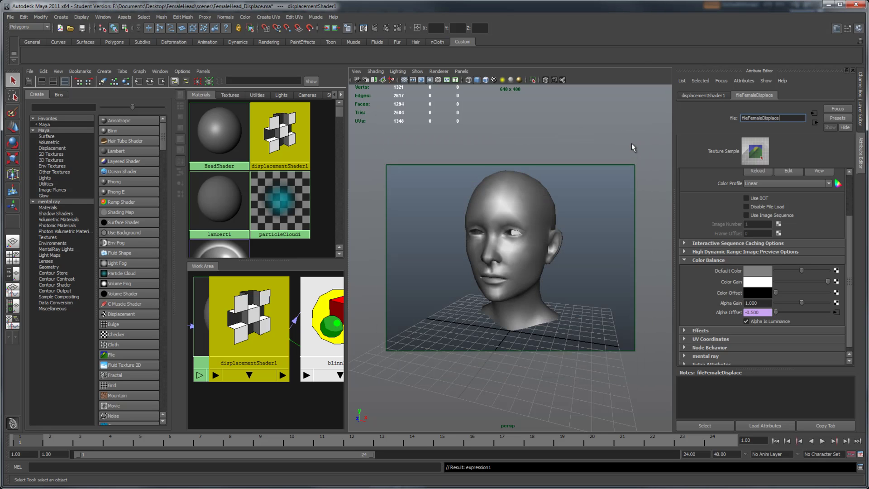
Step: Render the head and keep the image for comparison with a second render at an Alpha Gain of 0.5
{"action": "left_click", "coordinate": [372, 29]}
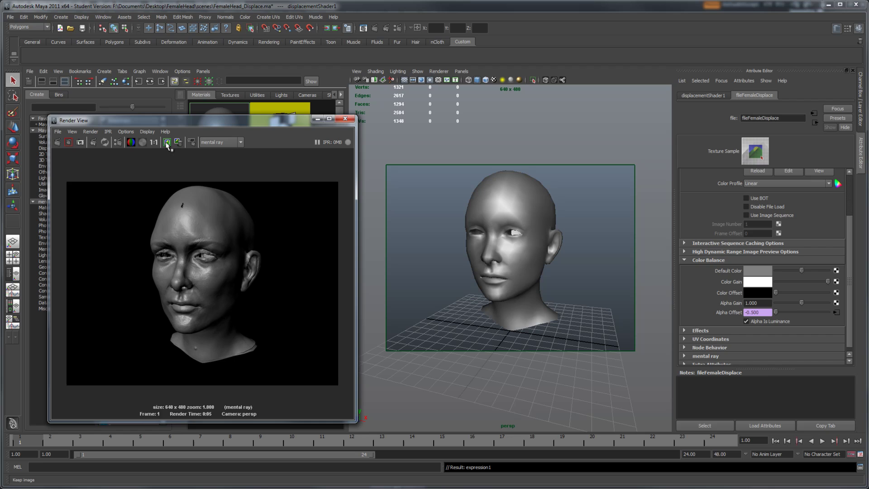
{"action": "left_click", "coordinate": [167, 143]}
{"action": "left_click", "coordinate": [752, 302]}
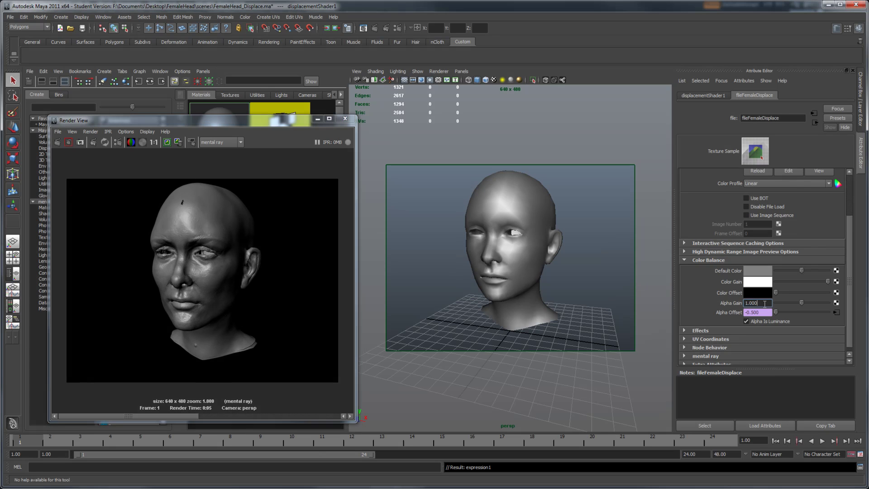
{"action": "type", "text": "0.5"}
{"action": "key", "text": "Return"}
{"action": "left_click", "coordinate": [57, 143]}
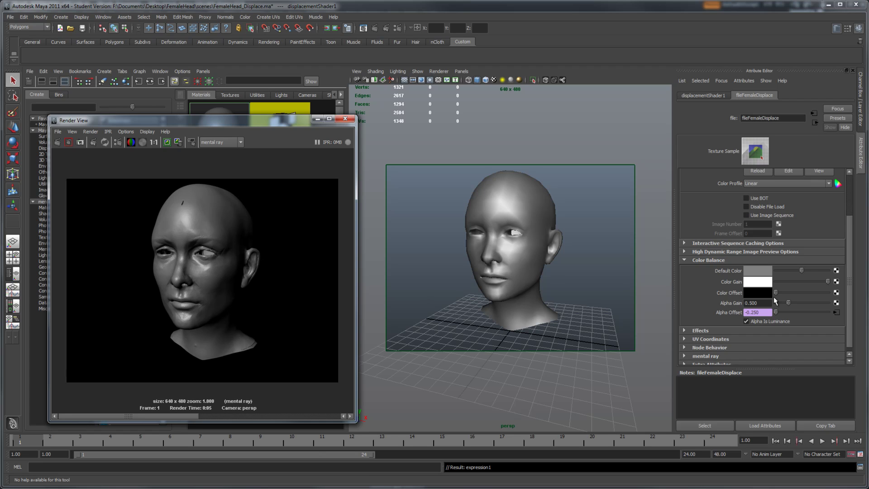
Step: Lower the displacement texture's Alpha Gain to 0.3 and render the head again
{"action": "left_click", "coordinate": [757, 302]}
{"action": "type", "text": "0.3"}
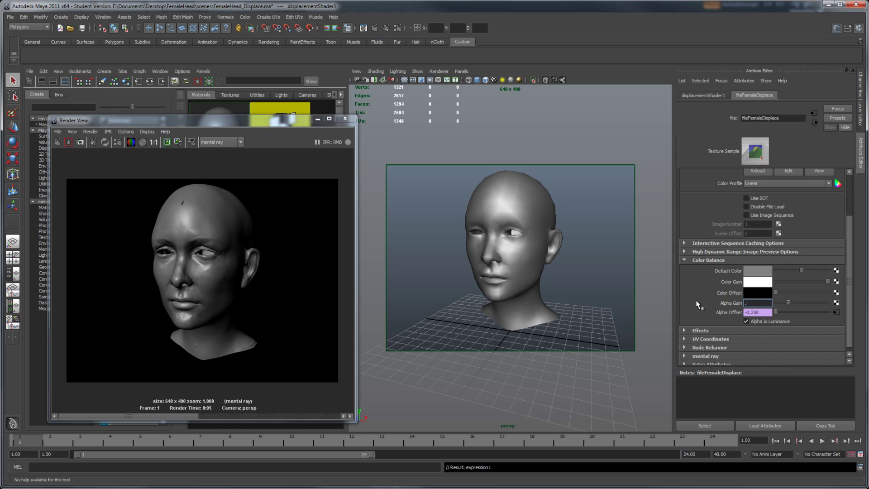
{"action": "key", "text": "Return"}
{"action": "left_click", "coordinate": [57, 141]}
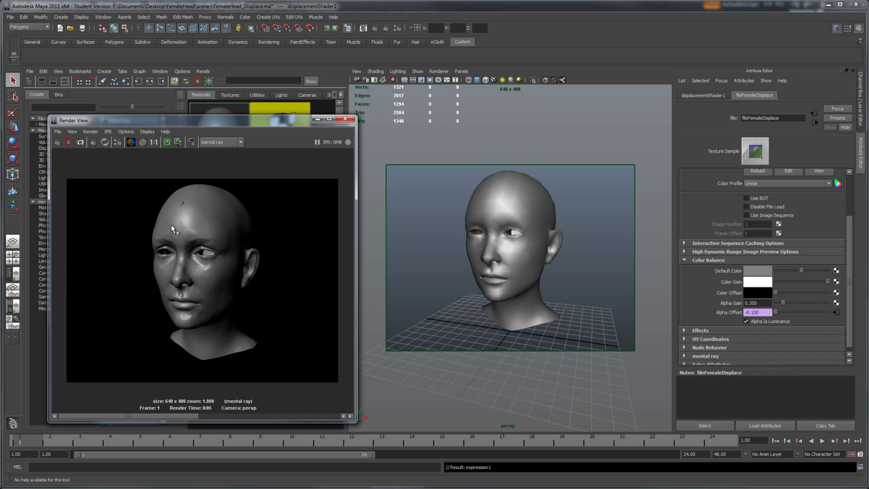
Step: Create a mental ray subdivision approximation for the female head mesh in the Approximation Editor
{"action": "left_click", "coordinate": [494, 217]}
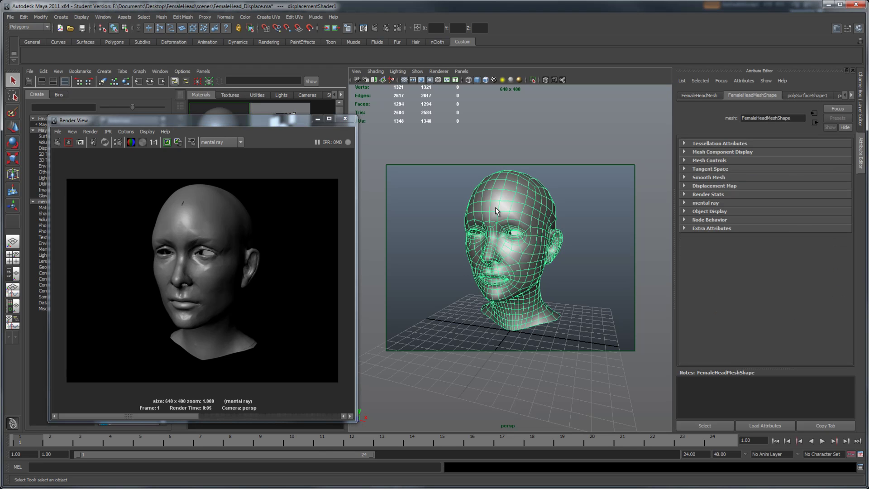
{"action": "left_click", "coordinate": [96, 18]}
{"action": "mouse_move", "coordinate": [120, 54]}
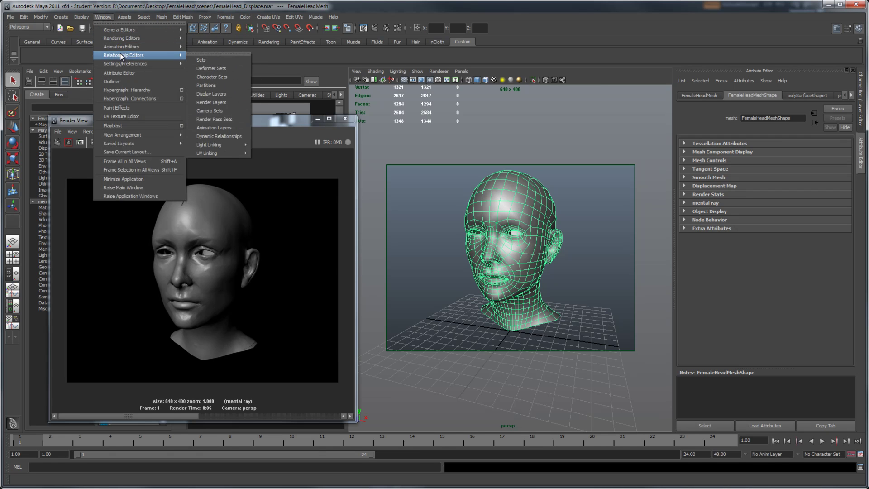
{"action": "mouse_move", "coordinate": [129, 38]}
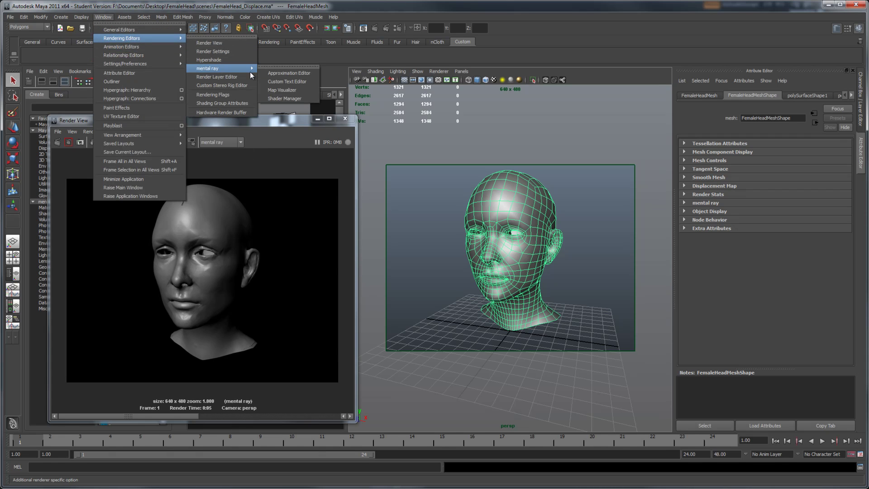
{"action": "left_click", "coordinate": [275, 74]}
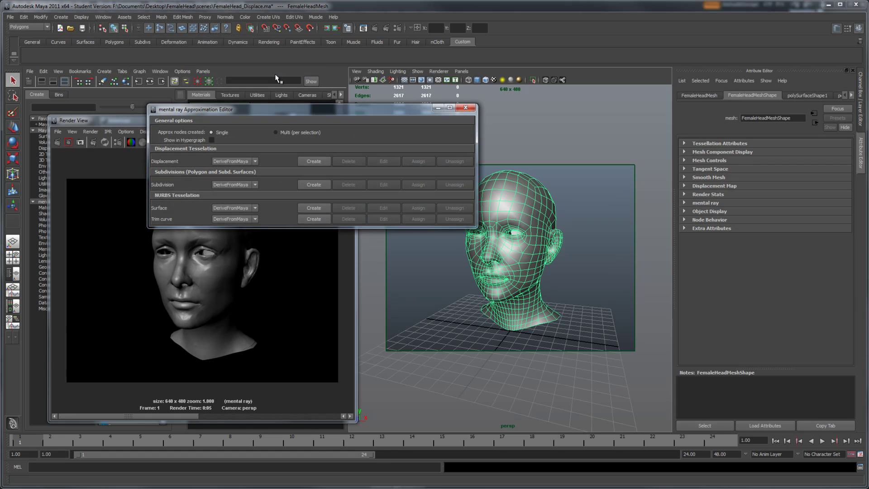
{"action": "left_click_drag", "start_coordinate": [258, 109], "coordinate": [290, 69]}
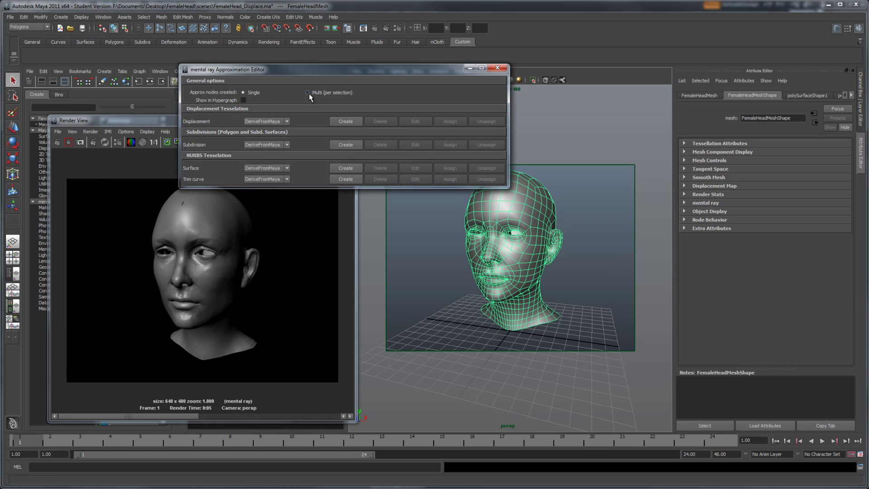
{"action": "left_click", "coordinate": [346, 144]}
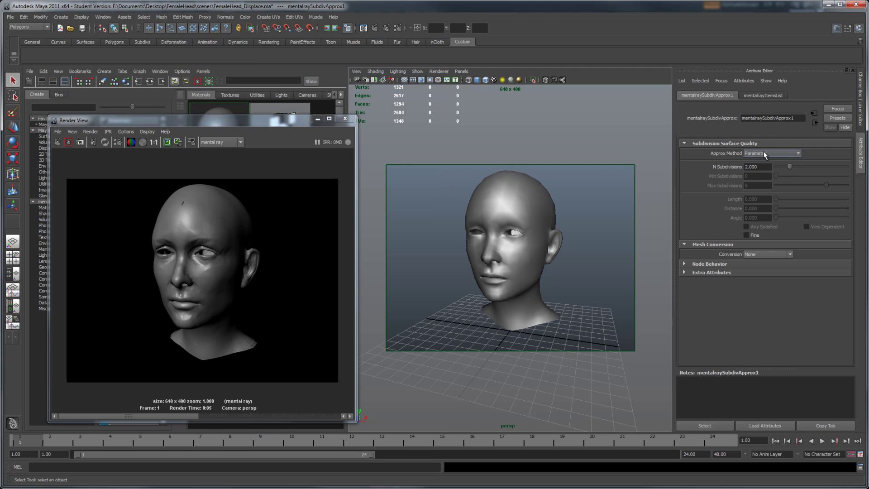
Step: Set the subdivision approximation to Length/Distance/Angle with Min Subdivisions 2, Max Subdivisions 4, Length 0.001 and Fine enabled, and render the head
{"action": "left_click", "coordinate": [771, 153]}
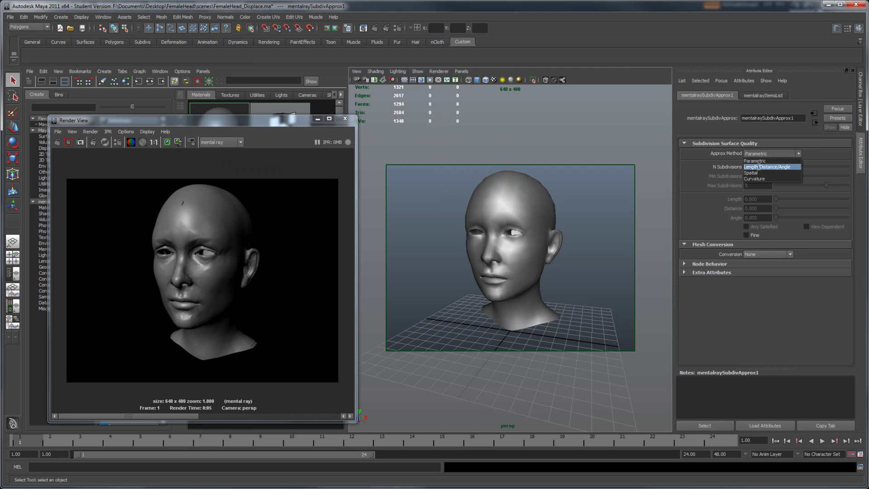
{"action": "left_click", "coordinate": [759, 167]}
{"action": "left_click", "coordinate": [754, 176]}
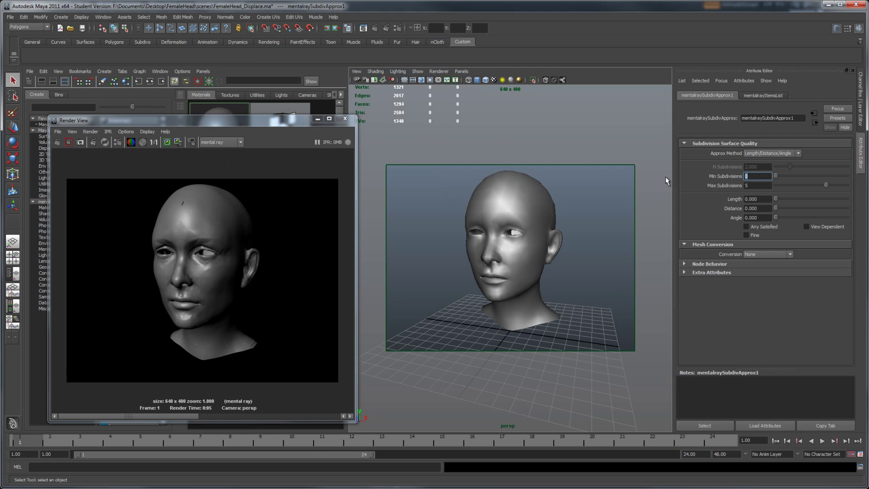
{"action": "key", "text": "Tab"}
{"action": "left_click", "coordinate": [761, 199]}
{"action": "left_click", "coordinate": [375, 29]}
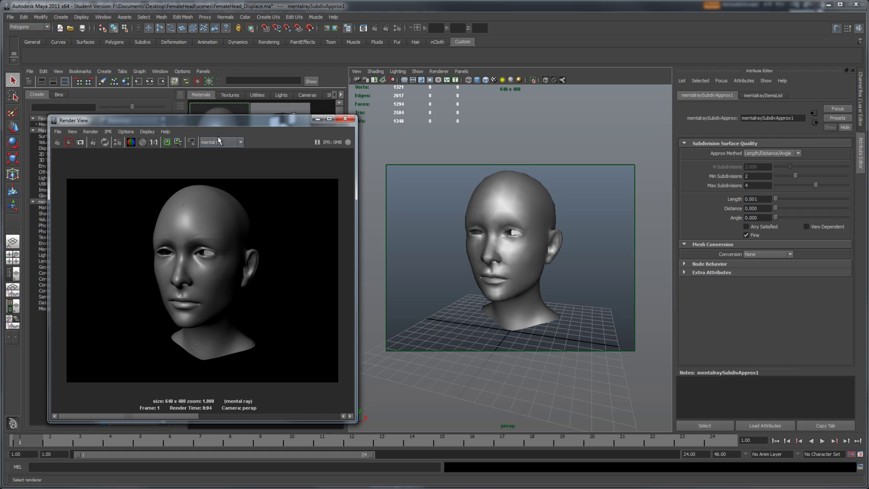
Step: Move the render window out of the way and select the fileFemaleDisplace texture to show its attributes
{"action": "left_click_drag", "start_coordinate": [226, 120], "coordinate": [465, 142]}
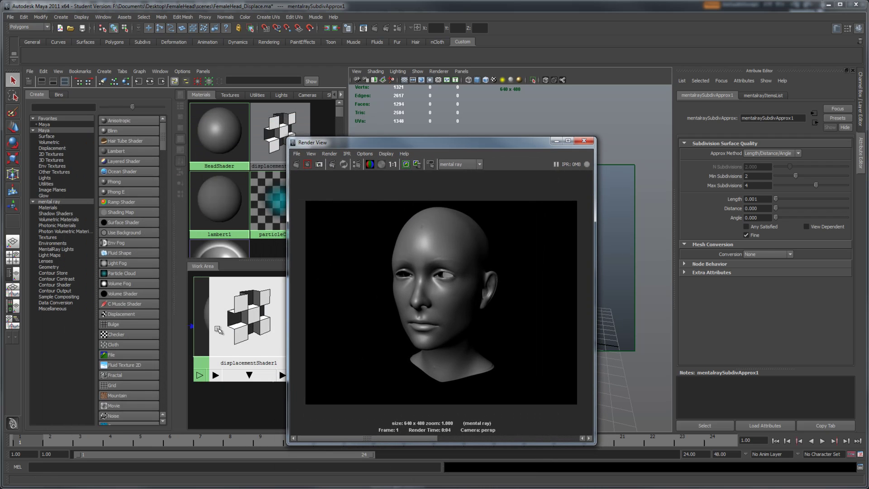
{"action": "left_click_drag", "start_coordinate": [354, 140], "coordinate": [416, 132]}
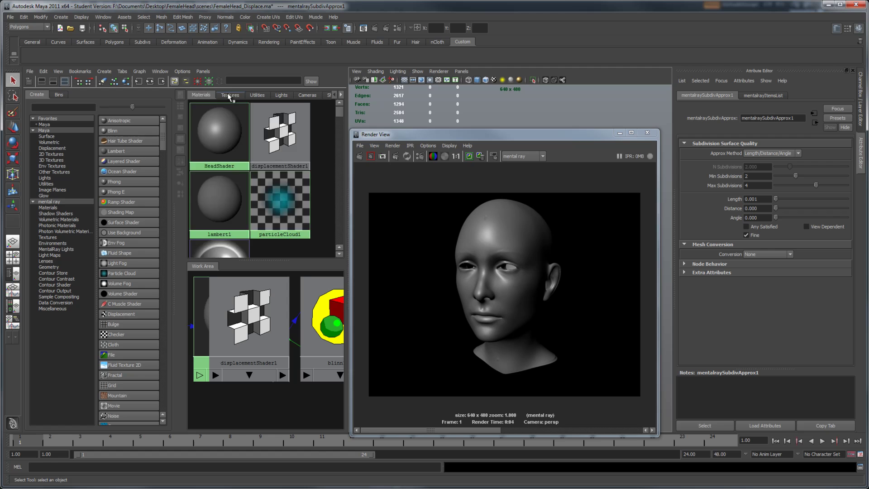
{"action": "left_click", "coordinate": [230, 94]}
{"action": "left_click", "coordinate": [206, 116]}
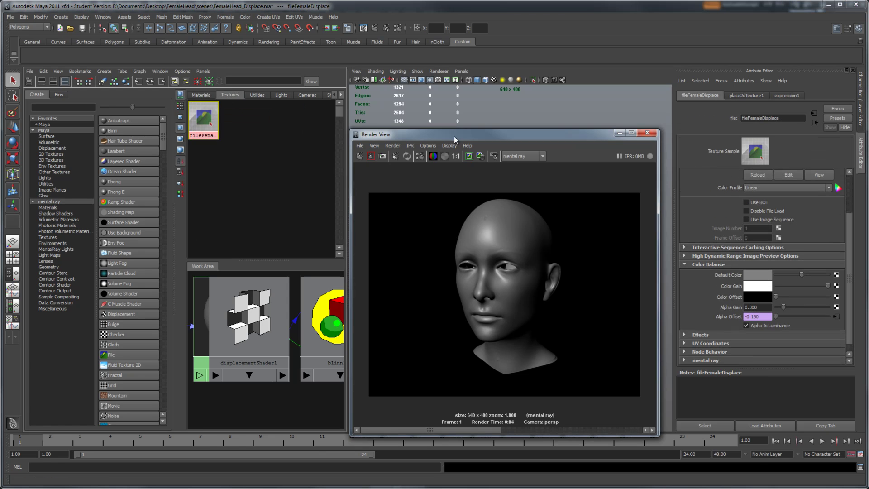
{"action": "left_click_drag", "start_coordinate": [455, 136], "coordinate": [300, 122]}
Step: Test-render the head with the displacement texture's Alpha Gain at 0.7 and at 1
{"action": "left_click", "coordinate": [758, 308]}
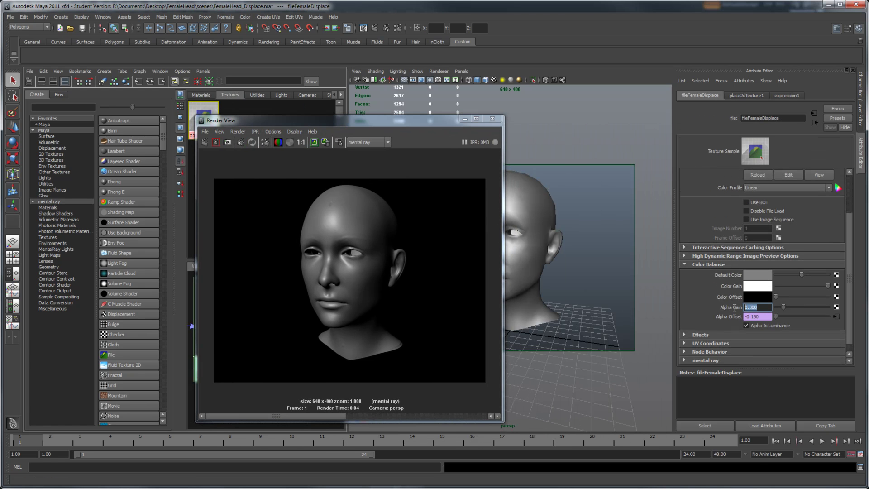
{"action": "type", "text": ".7"}
{"action": "key", "text": "Return"}
{"action": "left_click", "coordinate": [204, 141]}
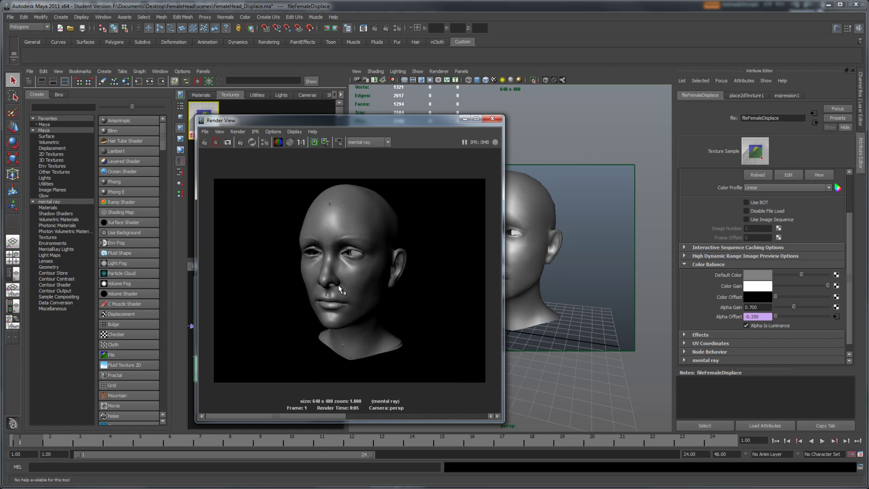
{"action": "left_click", "coordinate": [763, 306]}
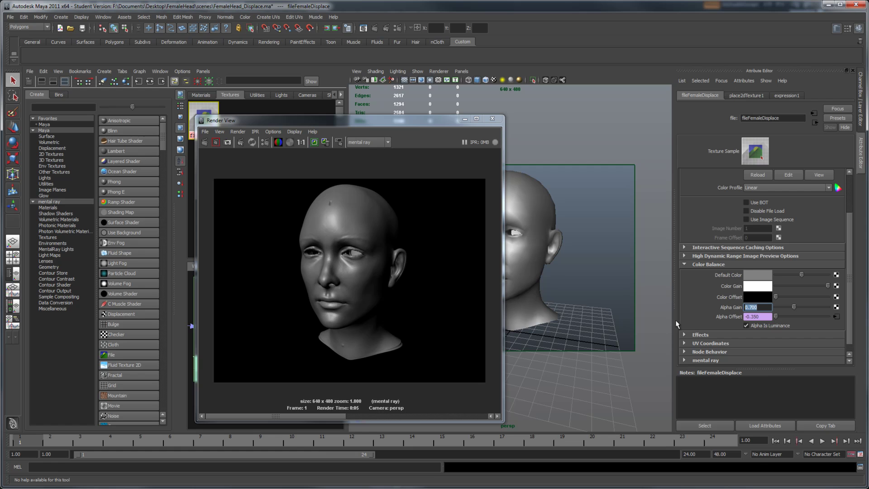
{"action": "type", "text": "1"}
{"action": "left_click", "coordinate": [205, 141]}
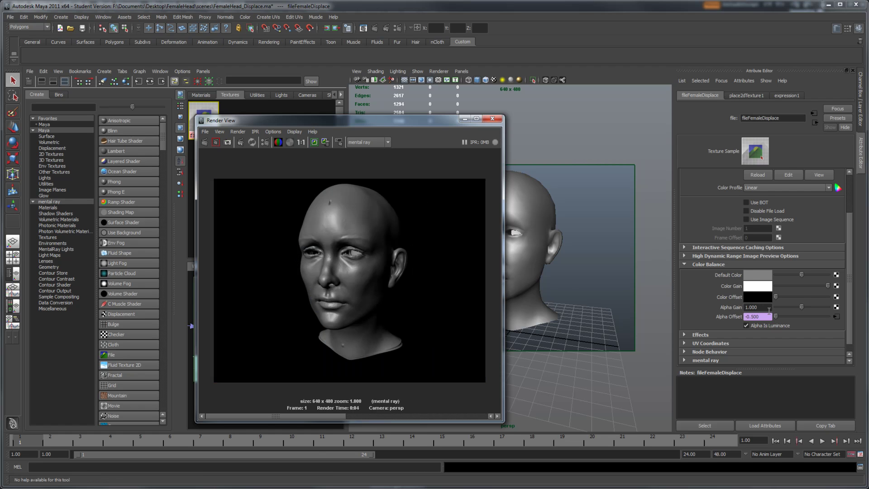
Step: Set the displacement texture's Alpha Gain to 0.8, render the head, and move the render window aside
{"action": "left_click", "coordinate": [769, 309]}
{"action": "type", "text": "0.8"}
{"action": "key", "text": "Return"}
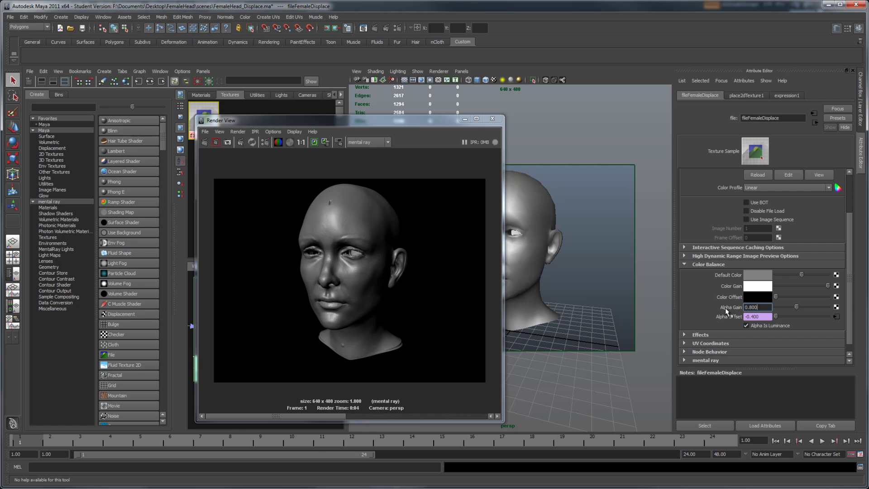
{"action": "left_click", "coordinate": [205, 142]}
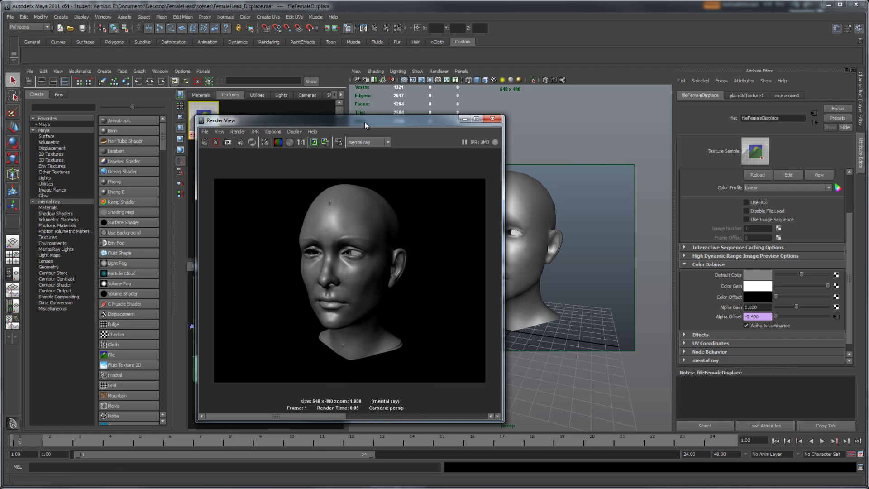
{"action": "left_click_drag", "start_coordinate": [365, 121], "coordinate": [299, 86]}
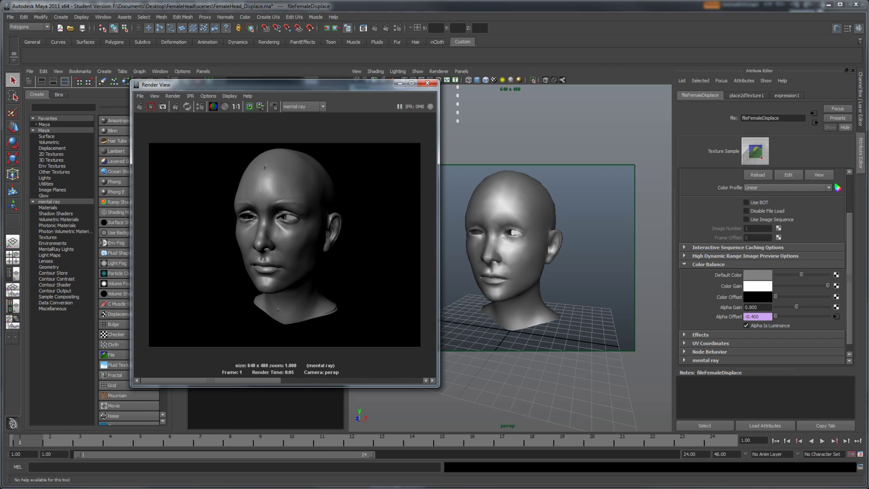
Step: Switch to Photoshop, close FemaleHead_N.jpg, and open the displacement map FemaleHead_D.tif from the textures folder
{"action": "key", "text": "alt+Tab"}
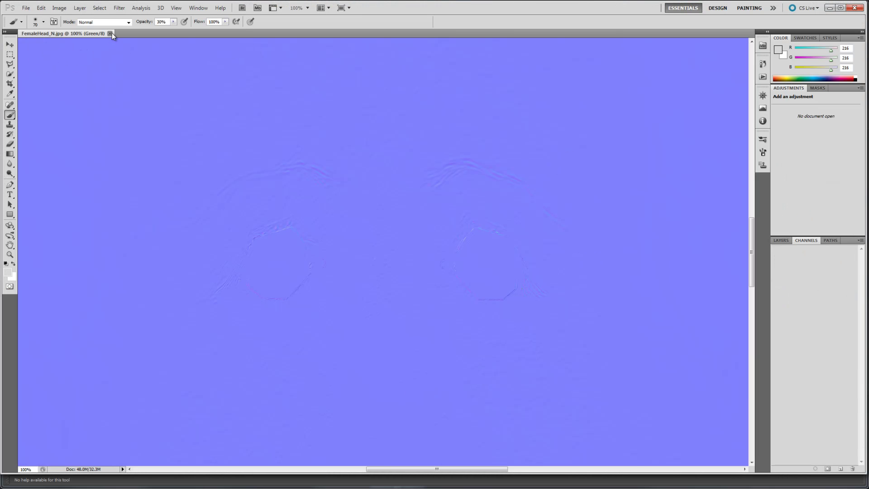
{"action": "left_click", "coordinate": [110, 33]}
{"action": "left_click", "coordinate": [26, 8]}
{"action": "left_click", "coordinate": [30, 25]}
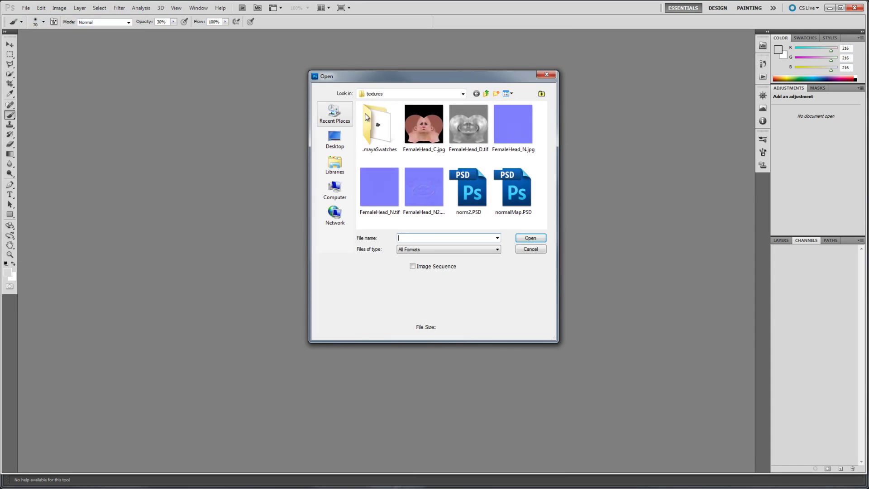
{"action": "double_click", "coordinate": [473, 123]}
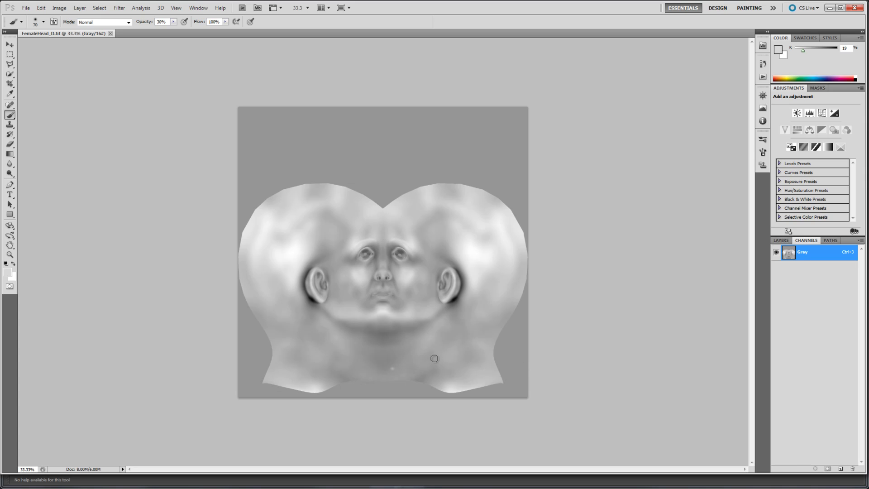
Step: Add a new empty layer above the Background of the displacement map
{"action": "left_click", "coordinate": [9, 255]}
{"action": "left_click", "coordinate": [398, 210]}
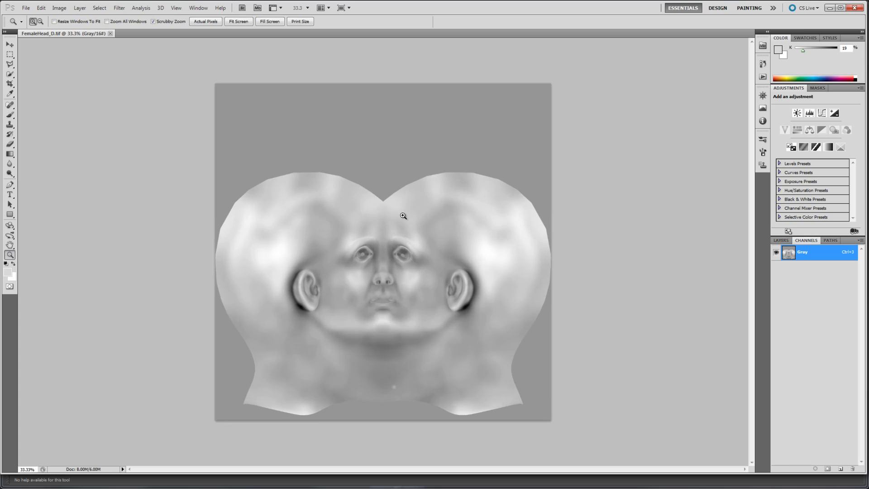
{"action": "left_click", "coordinate": [781, 241]}
{"action": "left_click", "coordinate": [839, 469]}
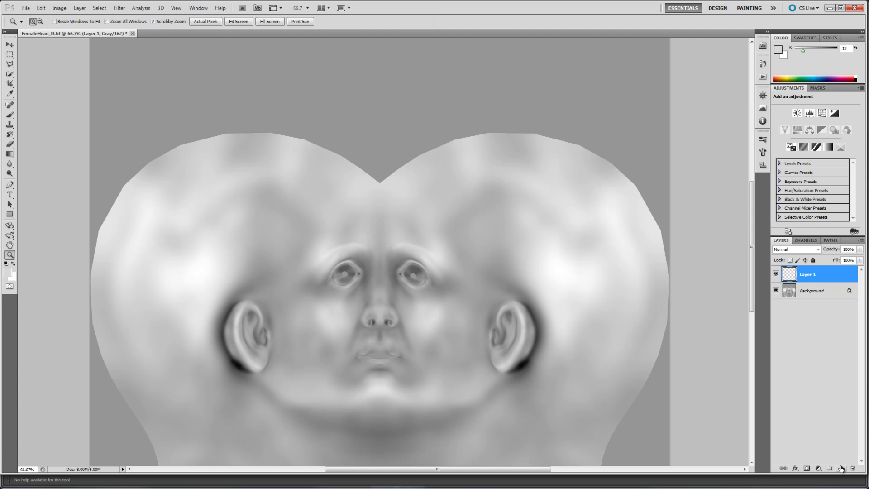
Step: Brush over the notch above the forehead with grey sampled from the adjacent scalp, and merge the paint layer down
{"action": "left_click", "coordinate": [10, 115]}
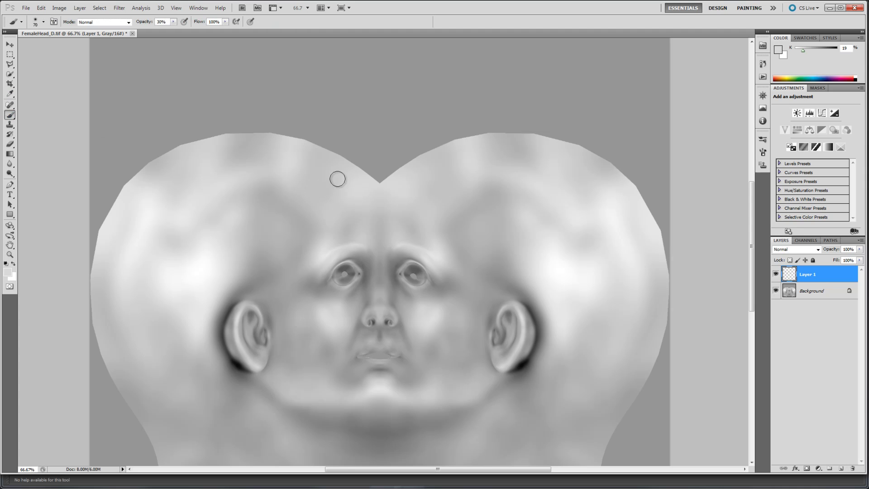
{"action": "left_click", "coordinate": [372, 176], "text": "alt"}
{"action": "mouse_move", "coordinate": [372, 175]}
{"action": "left_mouse_down"}
{"action": "mouse_move", "coordinate": [386, 178]}
{"action": "mouse_move", "coordinate": [363, 167]}
{"action": "mouse_move", "coordinate": [395, 170]}
{"action": "left_mouse_up"}
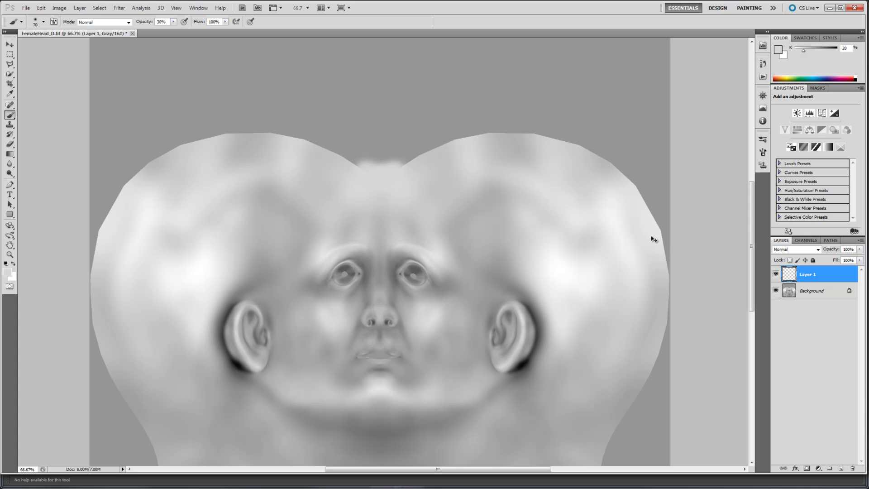
{"action": "key", "text": "ctrl+e"}
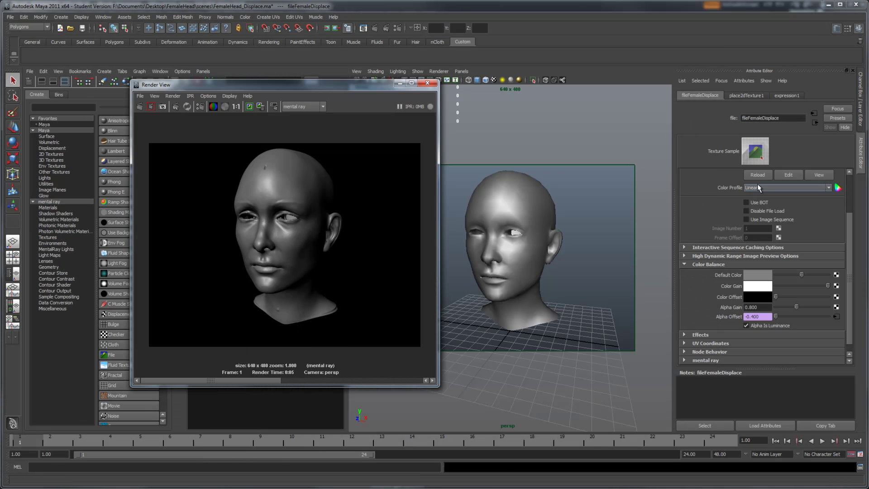
Step: Switch to Maya, reload the displacement texture, and re-render the head while keeping the previous render for comparison
{"action": "left_click", "coordinate": [759, 176]}
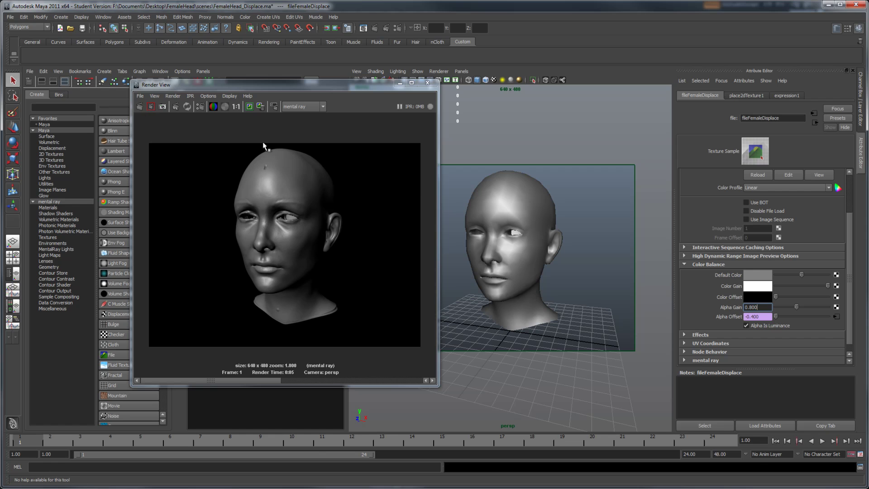
{"action": "left_click", "coordinate": [238, 386]}
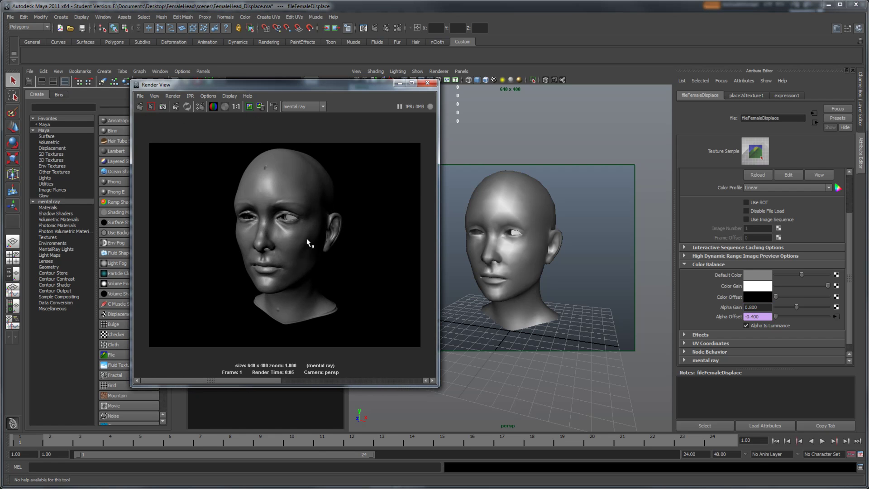
{"action": "left_click", "coordinate": [250, 107]}
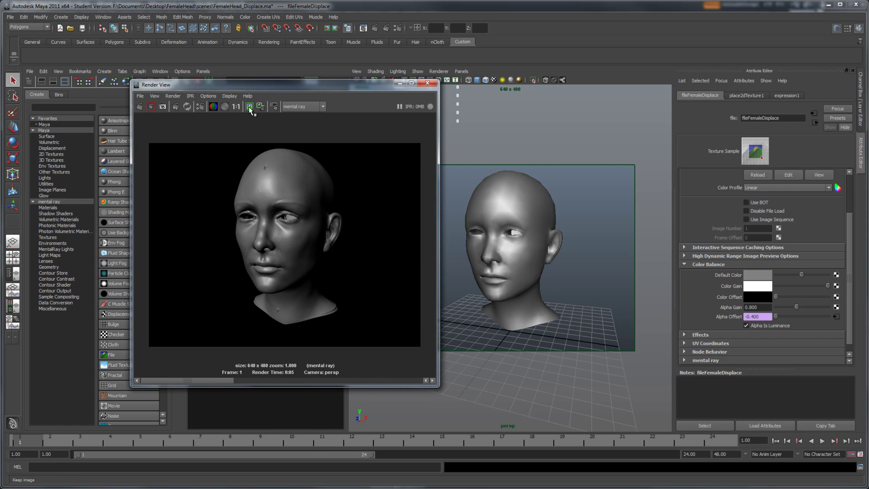
{"action": "left_click", "coordinate": [140, 106]}
{"action": "left_click", "coordinate": [757, 307]}
Step: Connect a file texture to HeadShader's Bump Mapping and set the bump node to use it as Tangent Space Normals
{"action": "left_click_drag", "start_coordinate": [333, 86], "coordinate": [543, 49]}
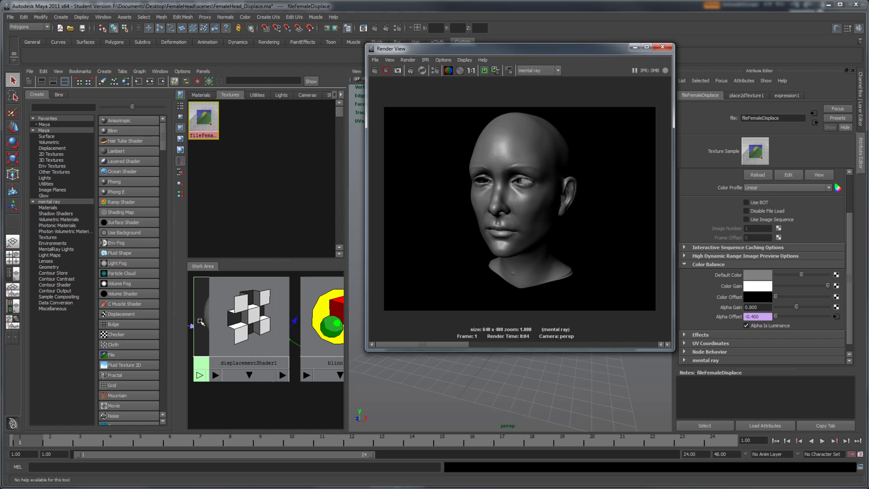
{"action": "left_click", "coordinate": [201, 95]}
{"action": "left_click", "coordinate": [216, 132]}
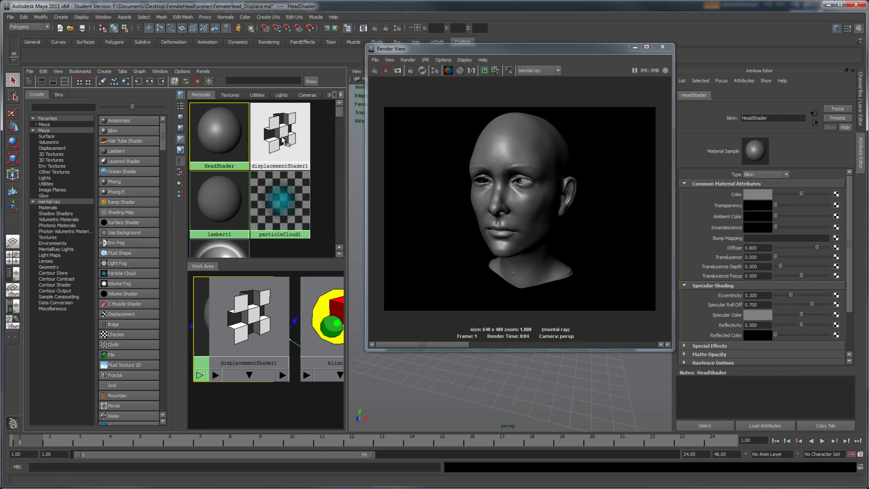
{"action": "left_click", "coordinate": [836, 238]}
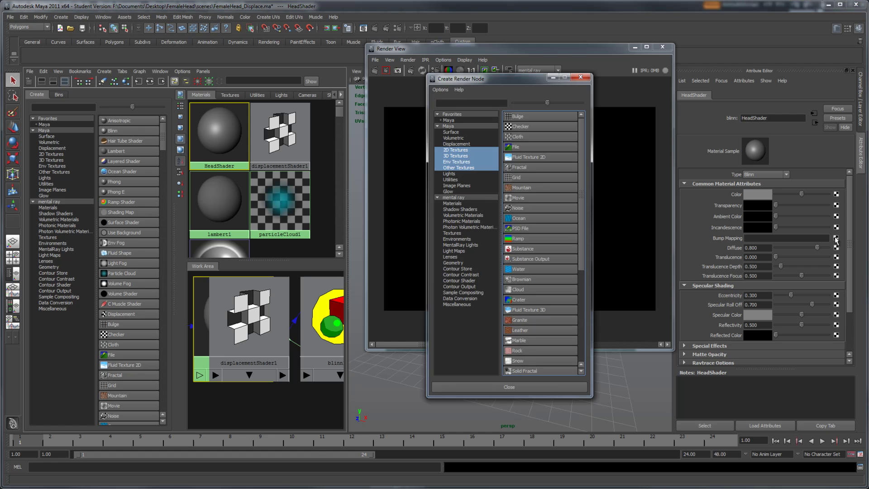
{"action": "left_click", "coordinate": [531, 147]}
{"action": "left_click", "coordinate": [771, 202]}
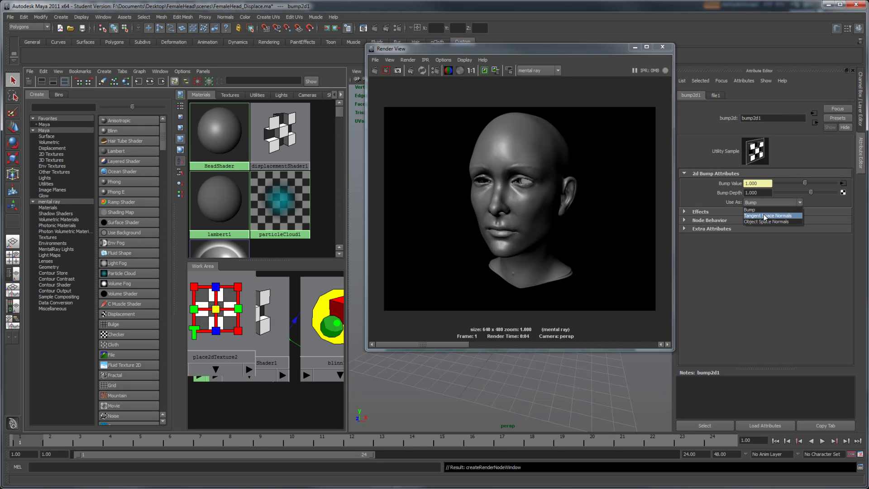
{"action": "left_click", "coordinate": [765, 217]}
Step: Load FemaleHead_N.jpg from the textures folder into the bump node's file texture
{"action": "left_click", "coordinate": [715, 95]}
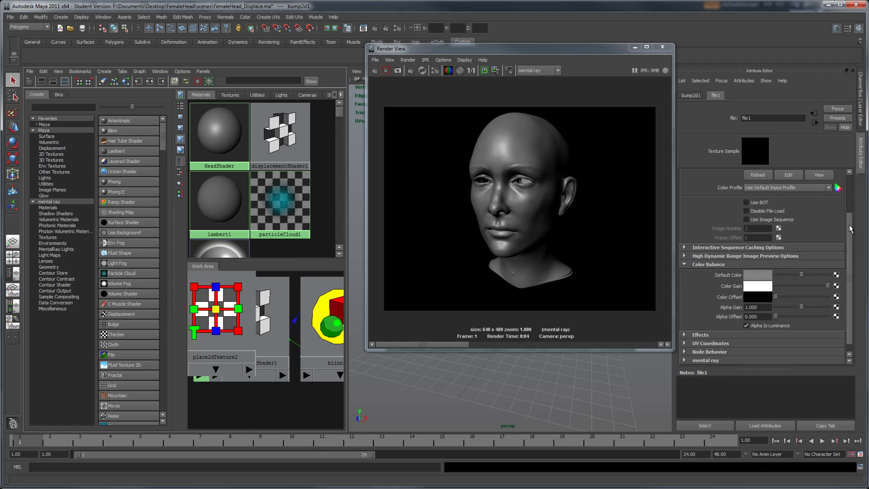
{"action": "left_click_drag", "start_coordinate": [850, 228], "coordinate": [844, 185]}
{"action": "left_click", "coordinate": [838, 217]}
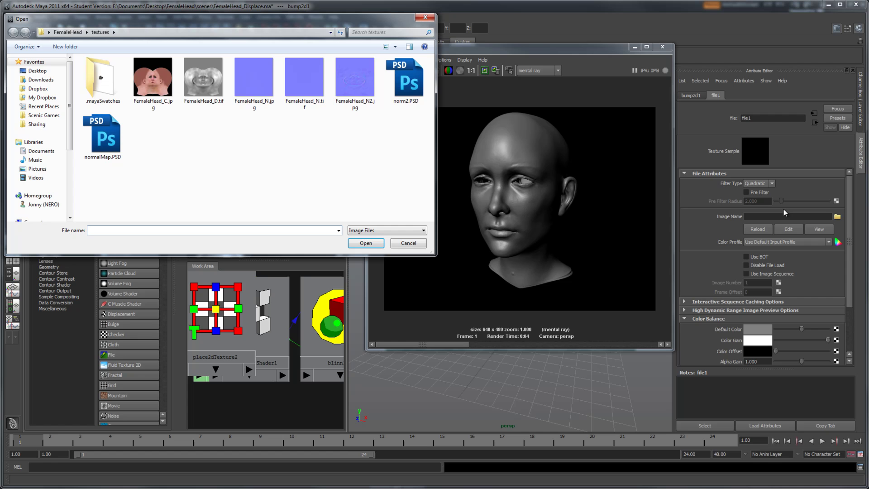
{"action": "left_click", "coordinate": [255, 79]}
{"action": "double_click", "coordinate": [254, 87]}
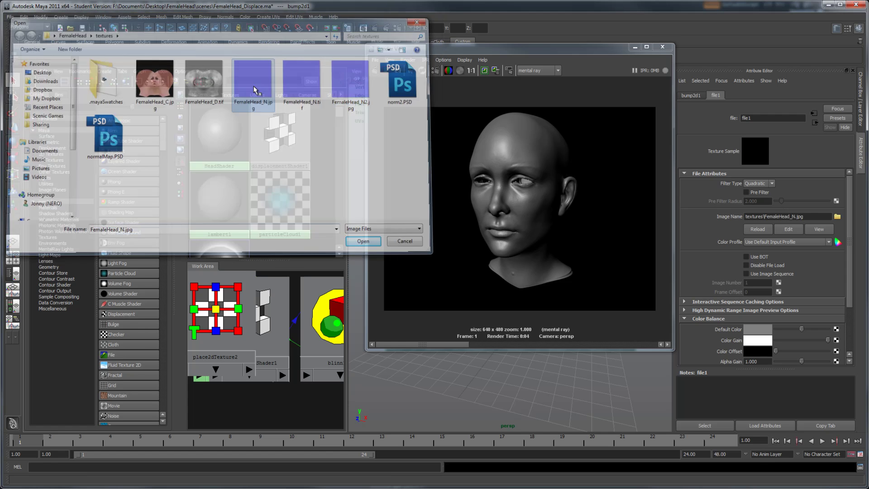
Step: Set the normal map's Filter Type to Off and its Color Profile to Linear
{"action": "left_click_drag", "start_coordinate": [545, 50], "coordinate": [420, 72]}
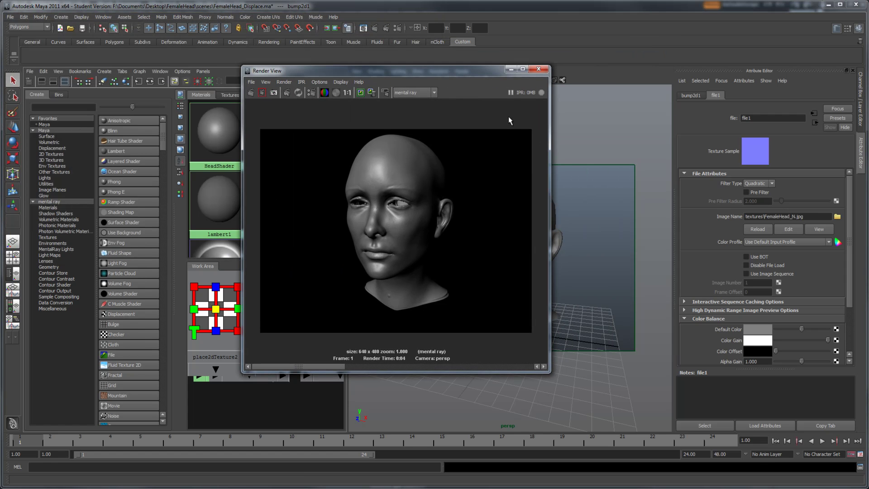
{"action": "left_click", "coordinate": [764, 184]}
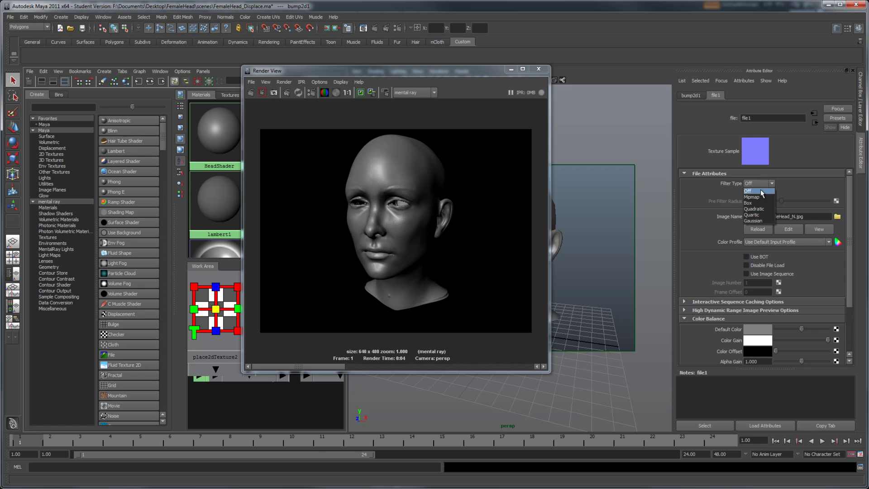
{"action": "left_click", "coordinate": [760, 190]}
{"action": "left_click", "coordinate": [760, 242]}
{"action": "left_click", "coordinate": [756, 256]}
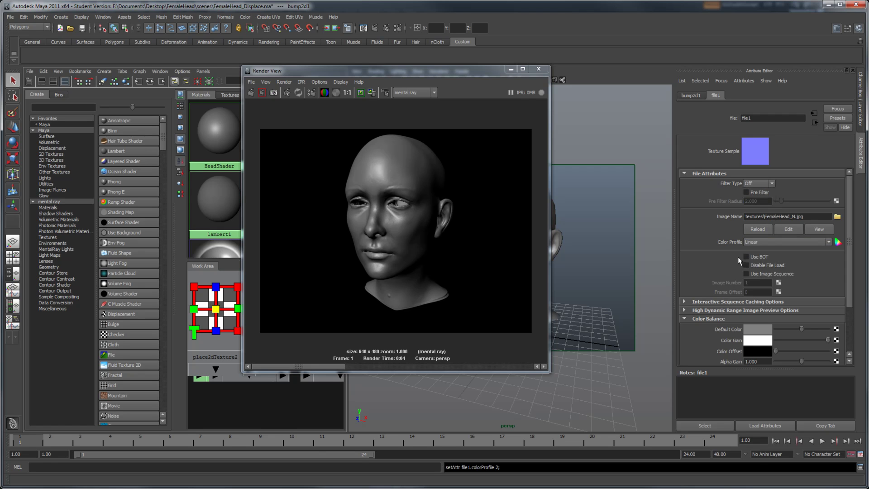
Step: Render the head with the normal map, compare it with the stored renders, and close the render window
{"action": "left_click", "coordinate": [250, 93]}
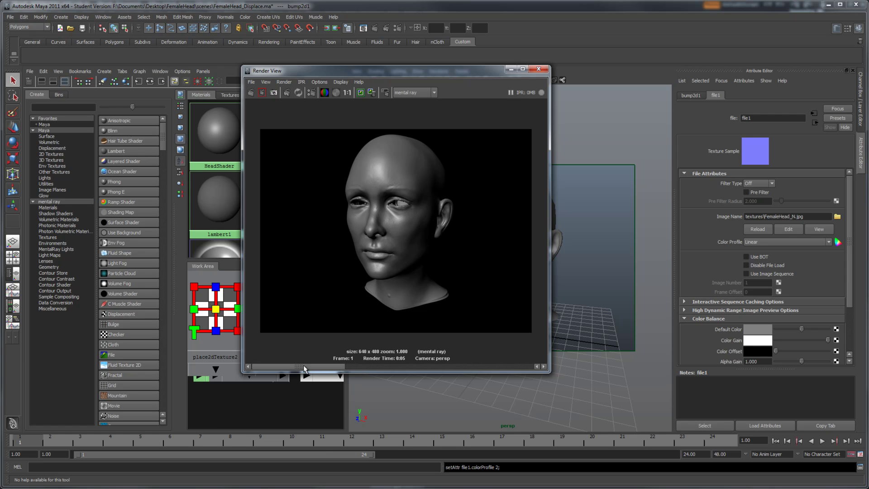
{"action": "left_click_drag", "start_coordinate": [304, 366], "coordinate": [406, 369]}
{"action": "left_click", "coordinate": [317, 366]}
{"action": "left_click", "coordinate": [538, 69]}
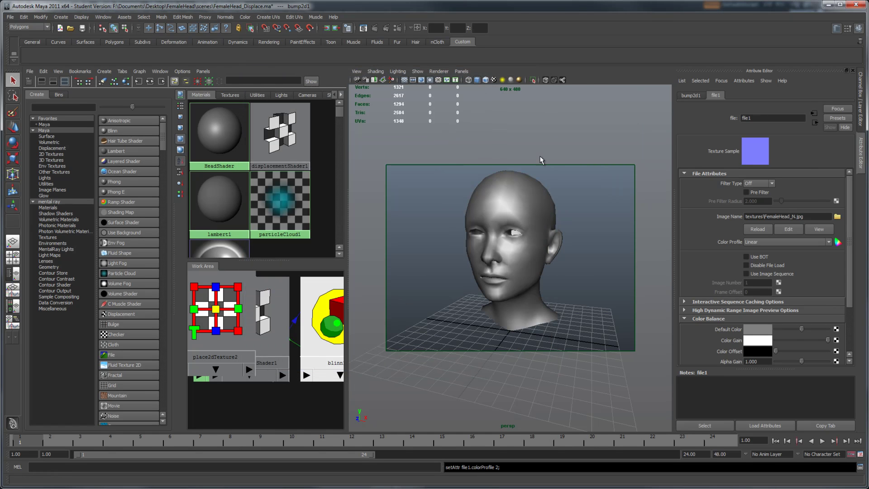